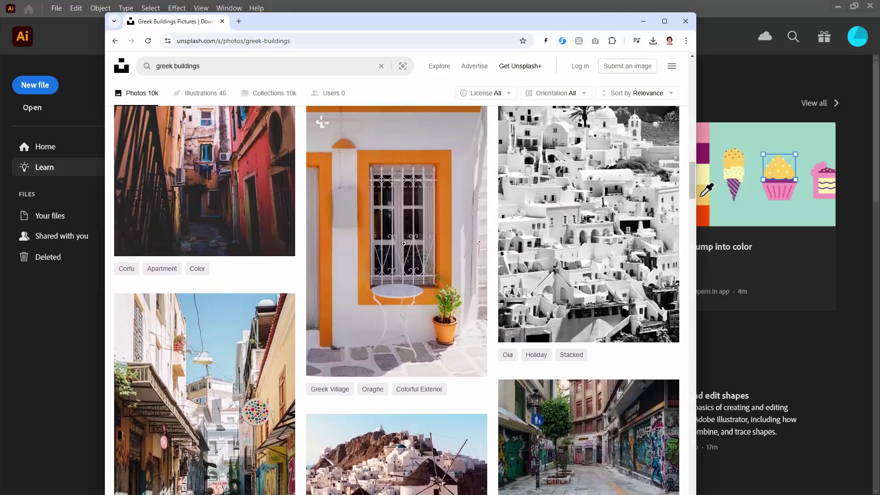
# Close the Unsplash browser window and create a new 1000 x 1000 px RGB document in Illustrator
pyautogui.click(686, 21)
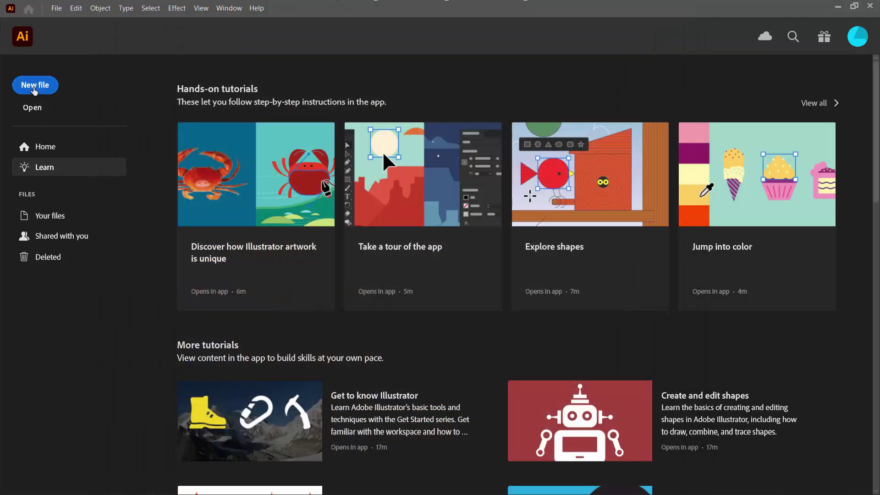
pyautogui.click(36, 89)
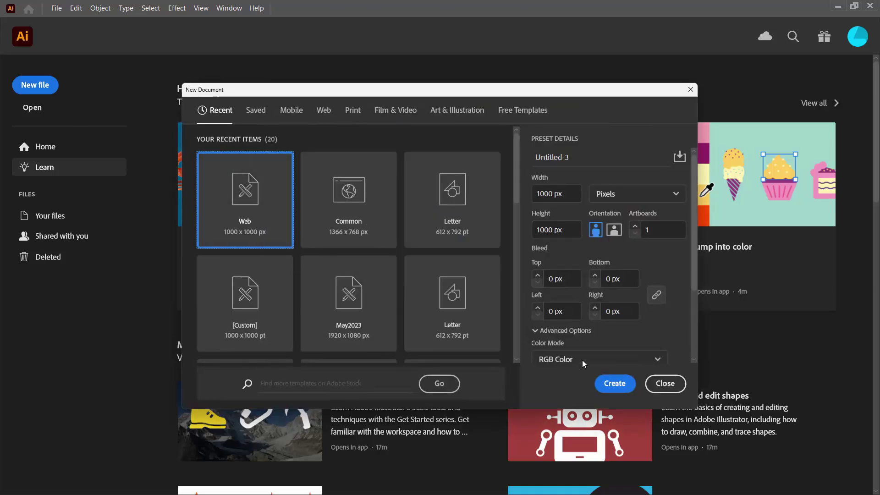
pyautogui.click(609, 386)
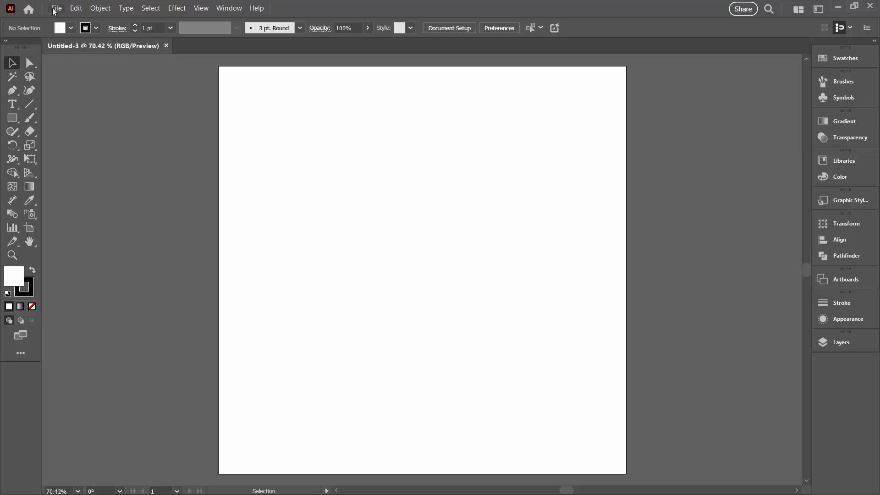
# Place the Unsplash JPG city photo across the artboard's full height and stretch it horizontally to about 849 px wide
pyautogui.click(55, 9)
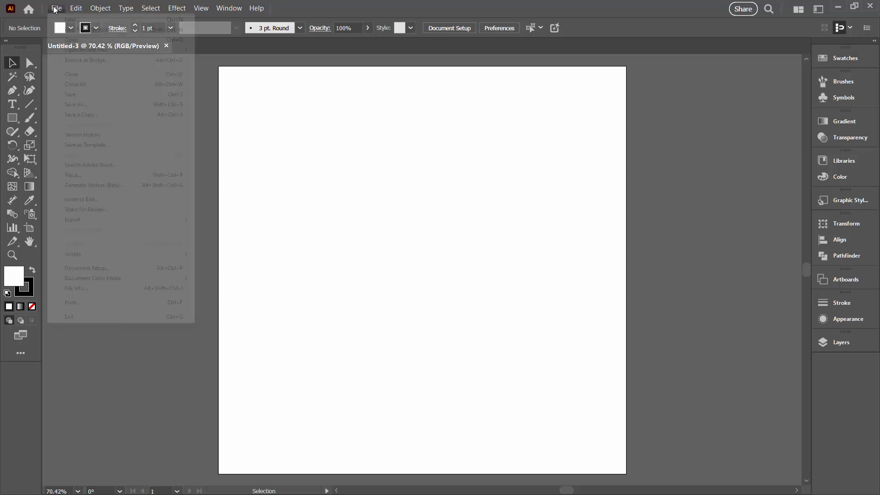
pyautogui.click(73, 174)
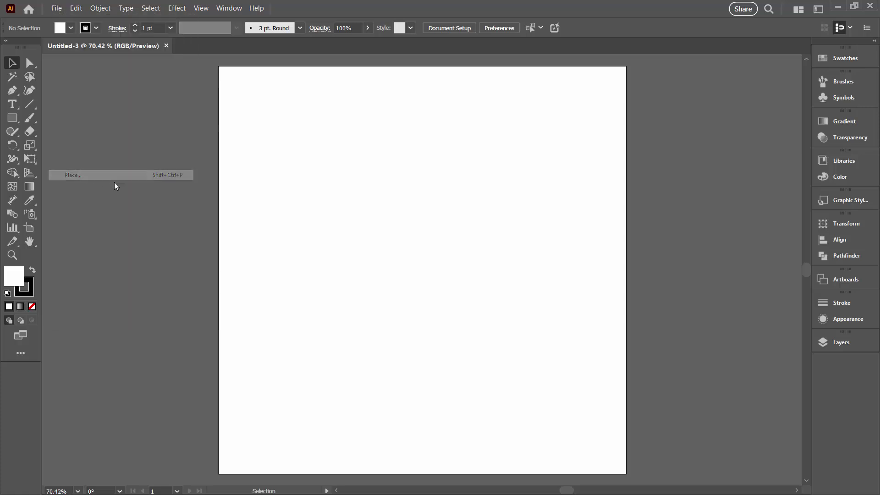
pyautogui.click(101, 140)
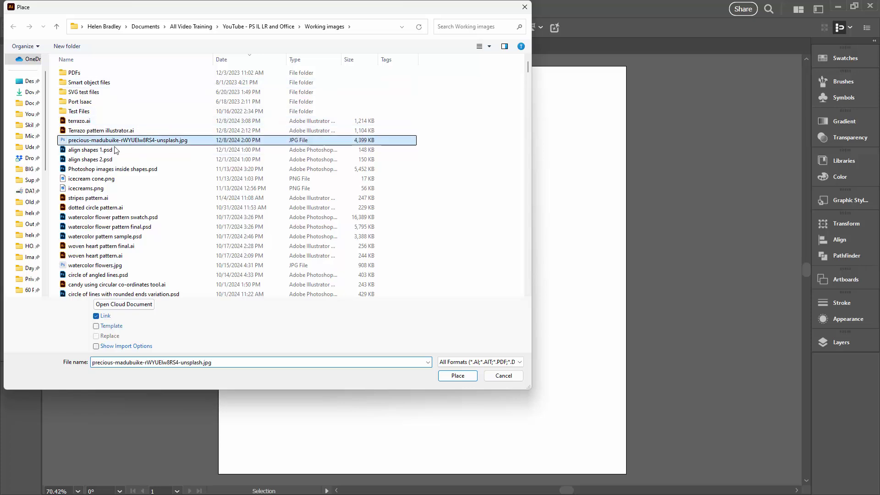
pyautogui.click(467, 381)
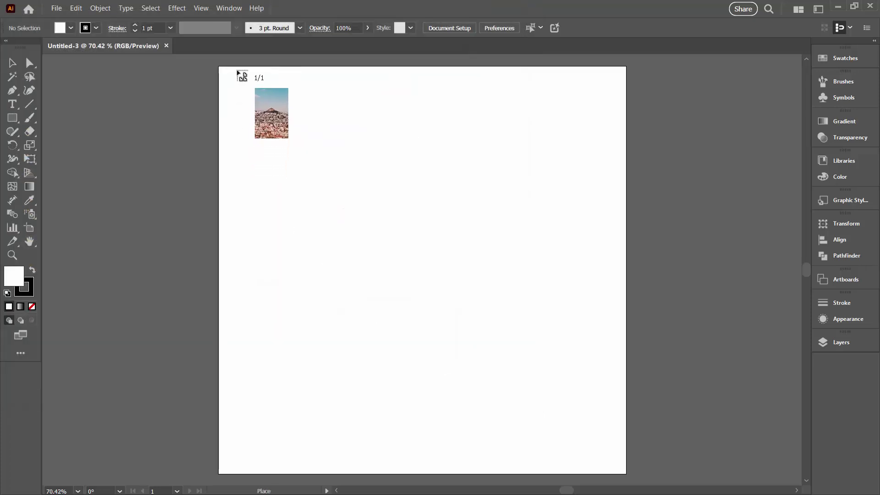
pyautogui.moveTo(237, 71); pyautogui.dragTo(635, 467)
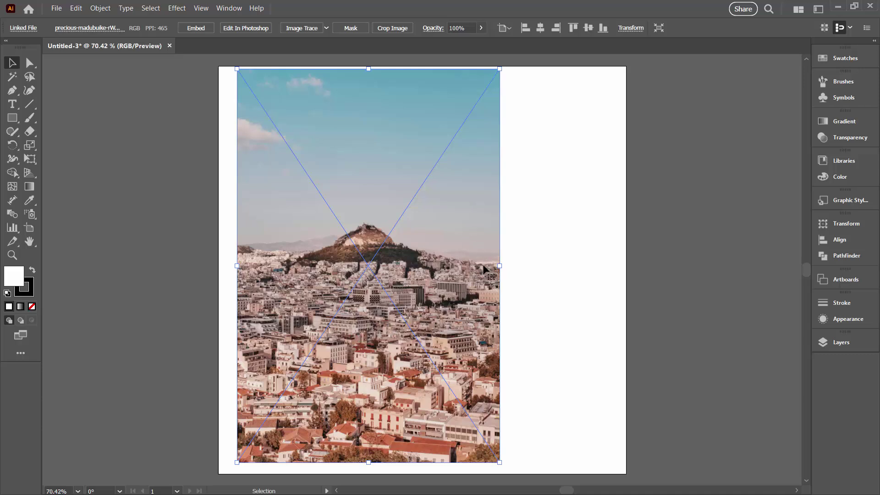
pyautogui.moveTo(498, 266); pyautogui.dragTo(585, 273)
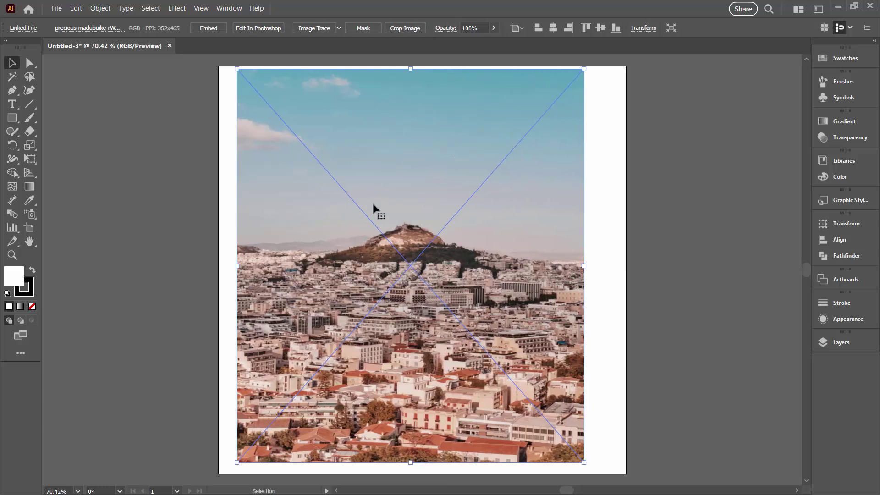
# Crop the placed photo to its lower half of buildings, about 849 x 488 px, cutting off the sky and hill
pyautogui.click(404, 28)
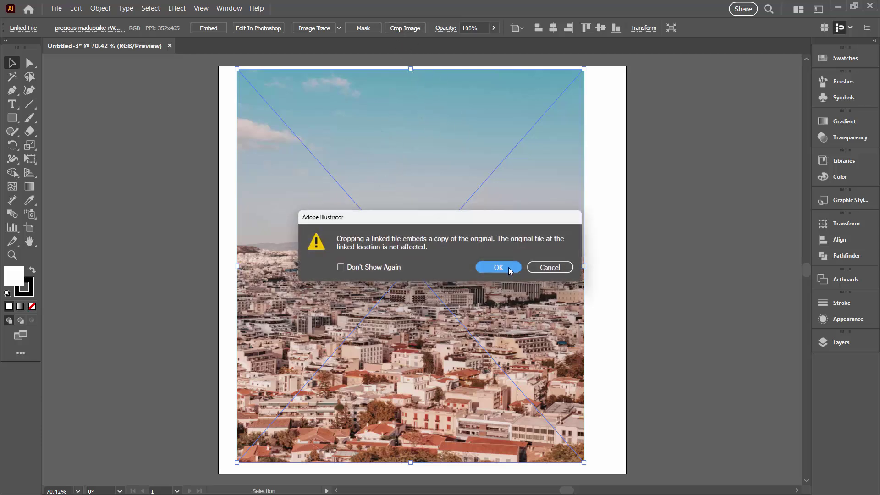
pyautogui.click(508, 268)
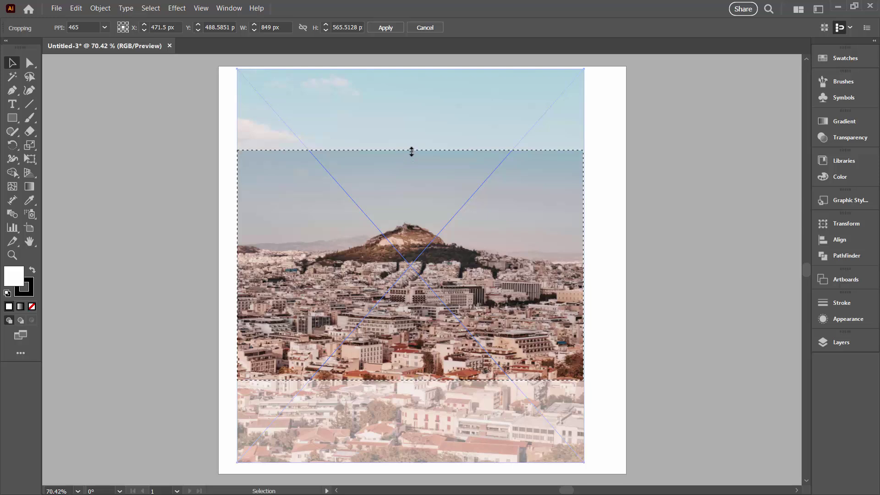
pyautogui.moveTo(412, 150); pyautogui.dragTo(417, 264)
pyautogui.moveTo(409, 383); pyautogui.dragTo(427, 462)
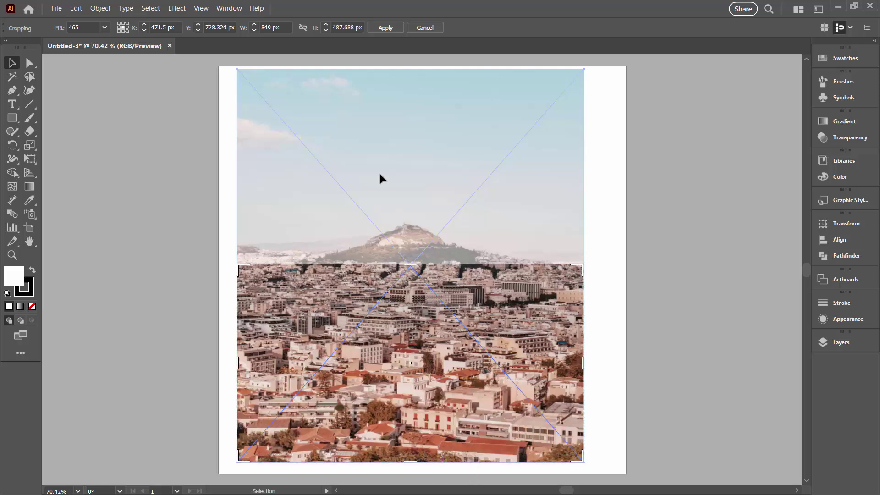
pyautogui.click(390, 28)
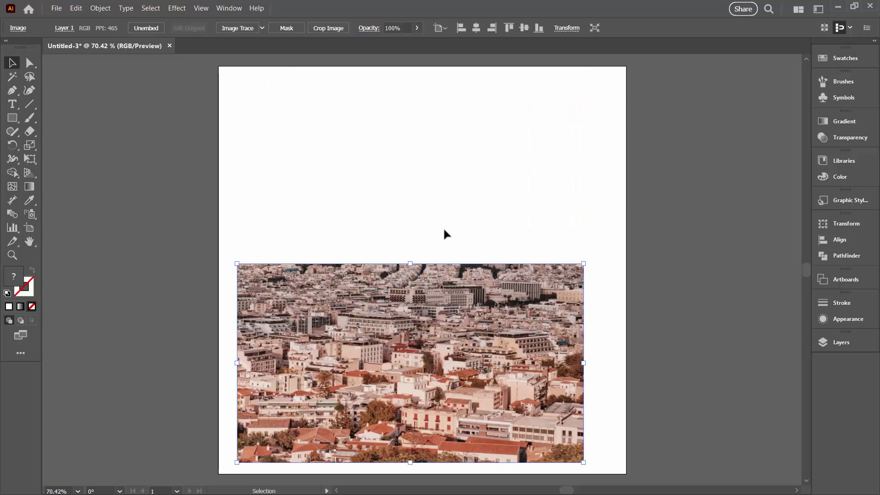
# Move the cropped photo up near the artboard's upper edge and stretch it vertically to about 817 px tall
pyautogui.moveTo(417, 320); pyautogui.dragTo(417, 121)
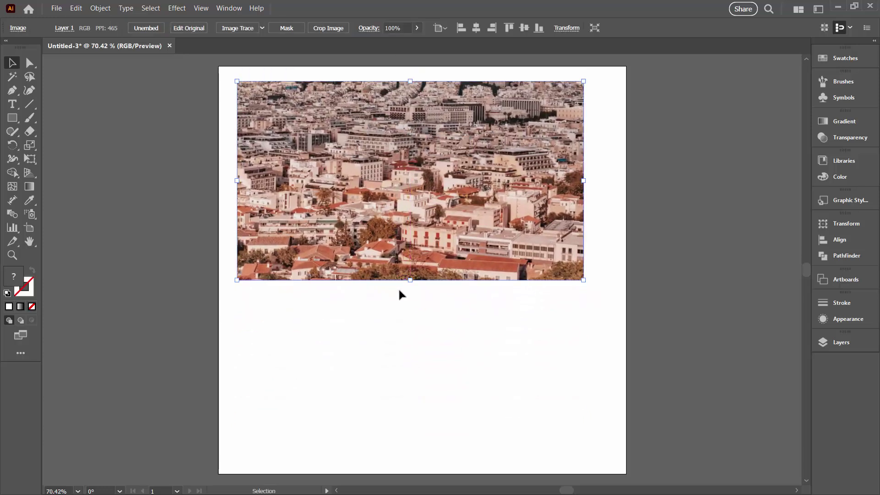
pyautogui.moveTo(412, 281); pyautogui.dragTo(420, 414)
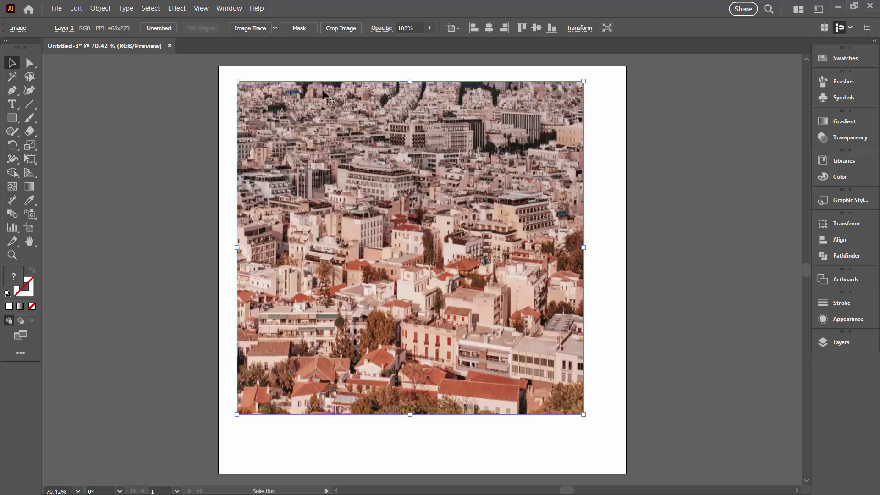
# Choose the Stained Glass texture from the Effect Gallery for the photo and fit its preview on screen
pyautogui.click(176, 9)
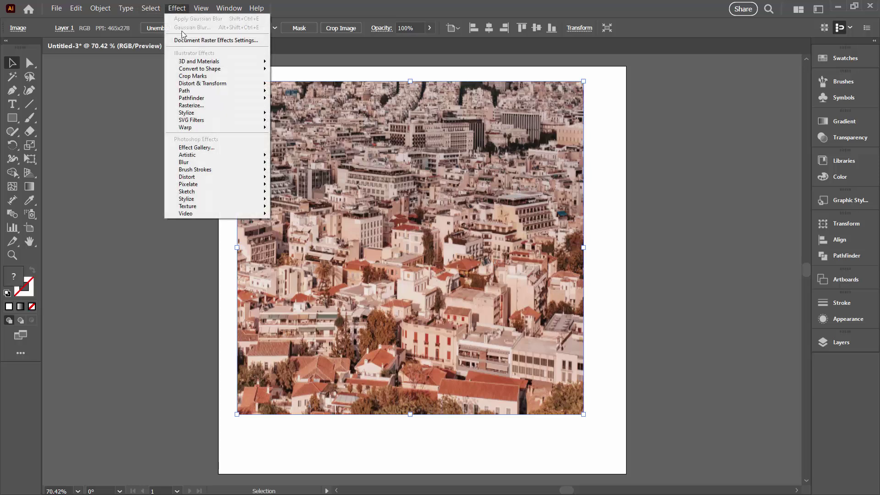
pyautogui.click(208, 148)
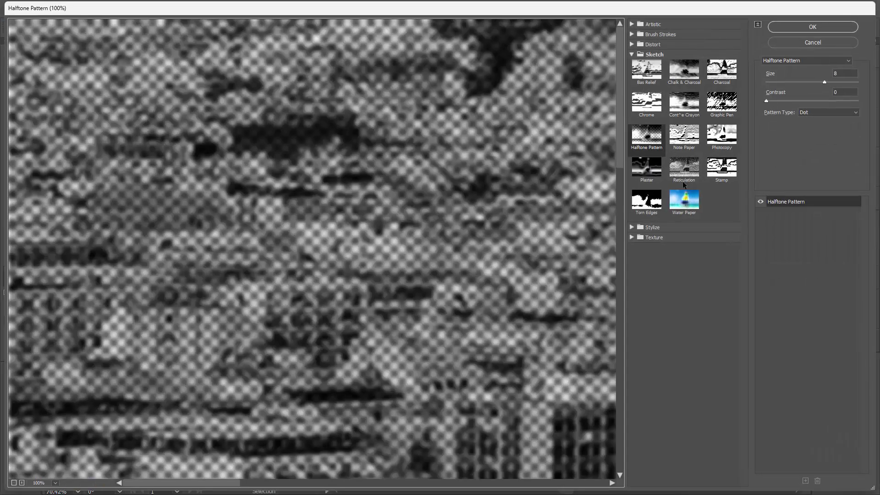
pyautogui.click(633, 238)
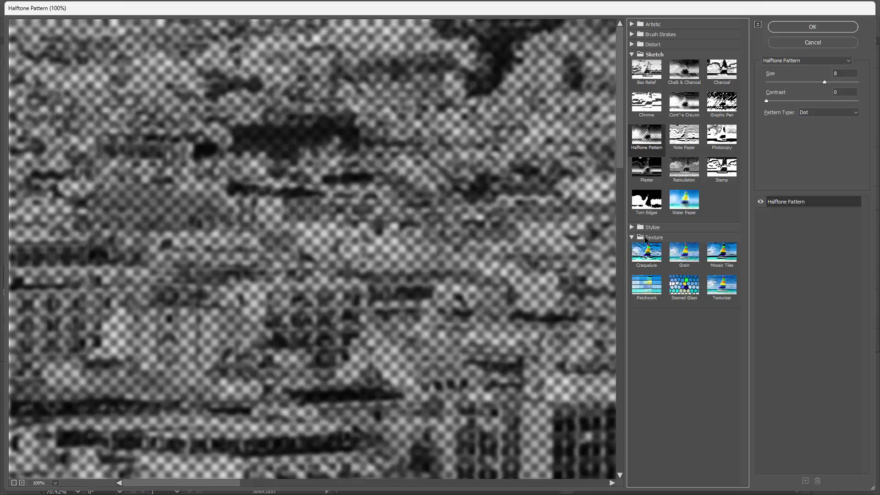
pyautogui.click(686, 286)
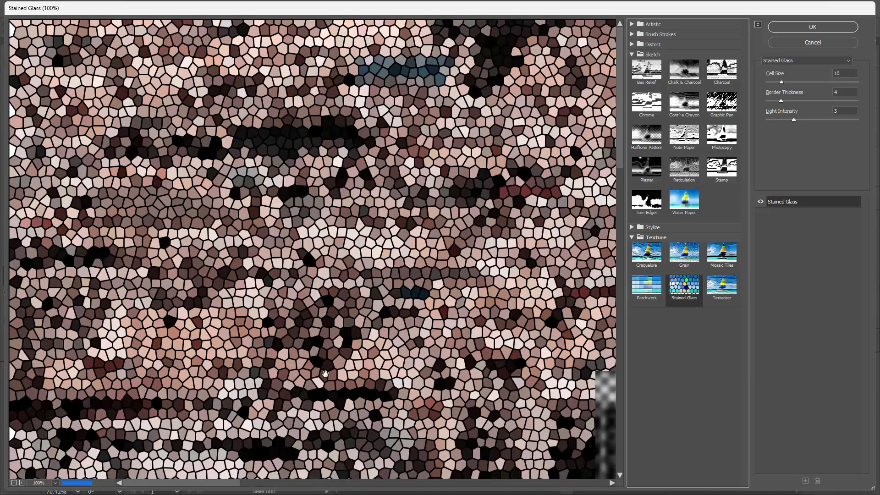
pyautogui.click(39, 484)
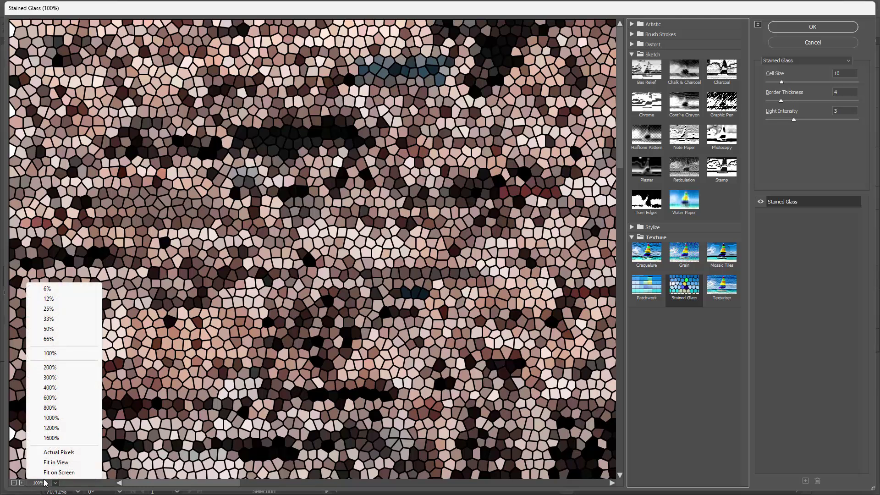
pyautogui.click(58, 474)
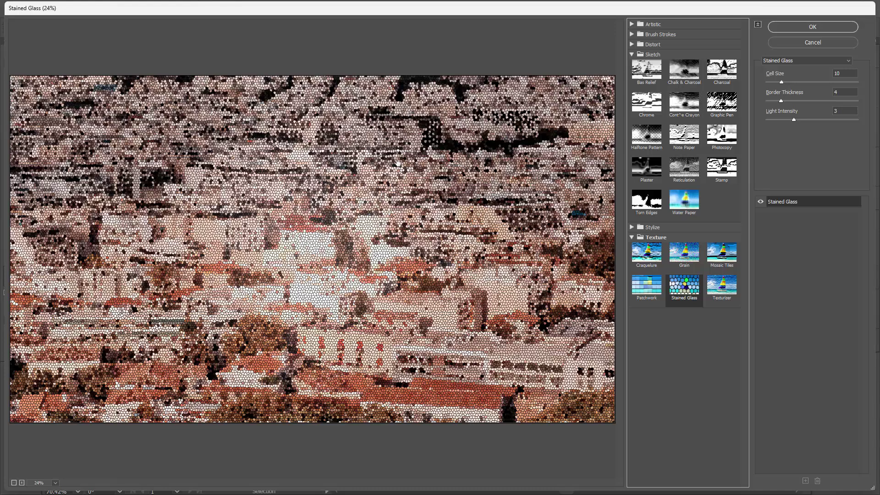
# Set the Stained Glass cell size to 31 and border thickness to 13, and apply the effect
pyautogui.moveTo(783, 82); pyautogui.dragTo(816, 81)
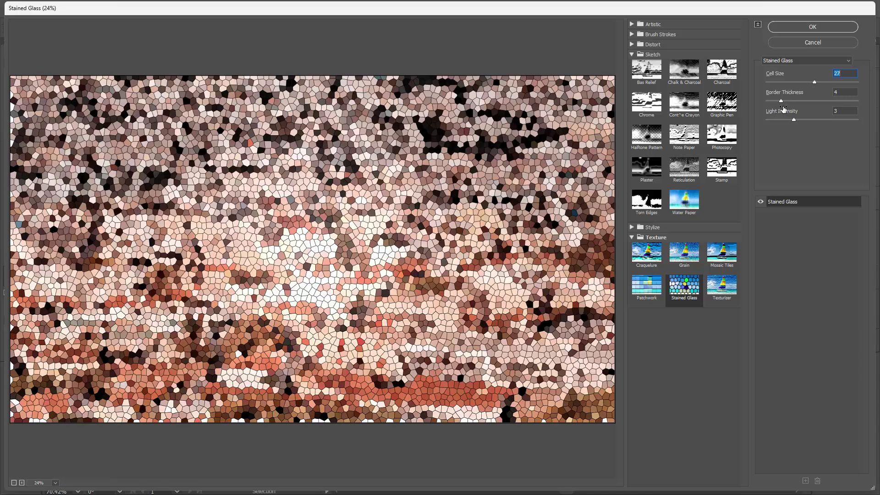
pyautogui.moveTo(785, 101); pyautogui.dragTo(803, 101)
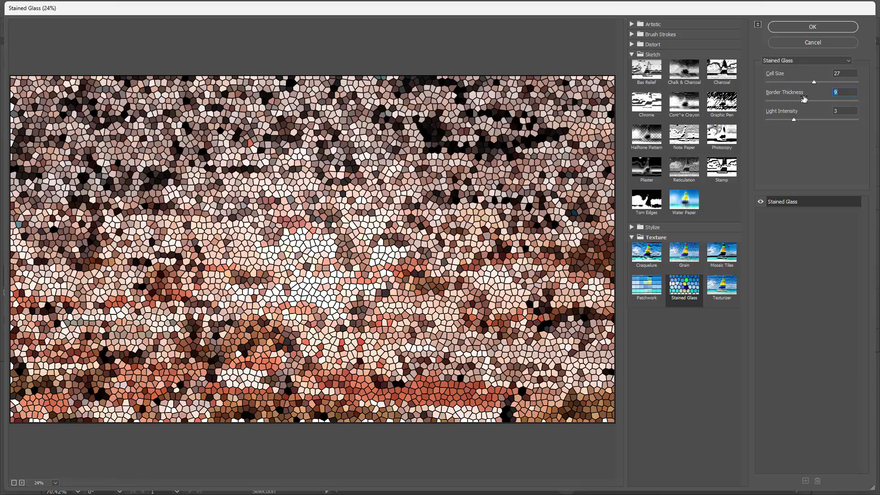
pyautogui.moveTo(804, 100); pyautogui.dragTo(822, 100)
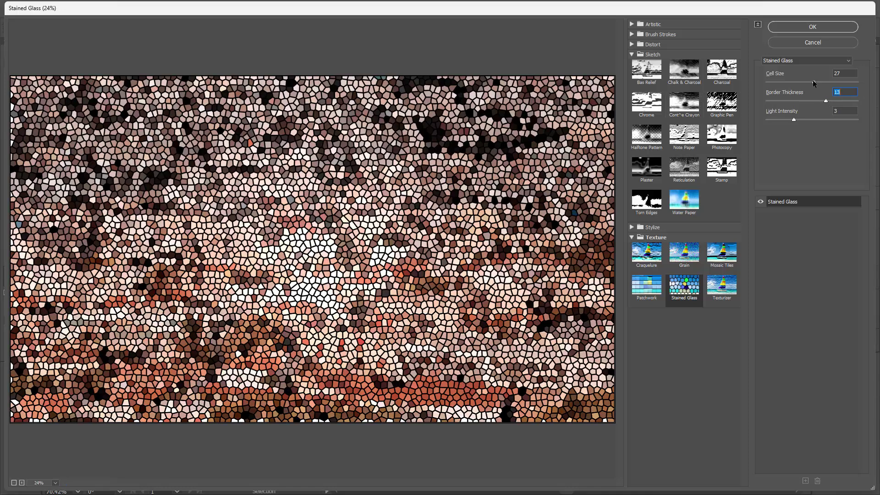
pyautogui.moveTo(814, 82); pyautogui.dragTo(822, 83)
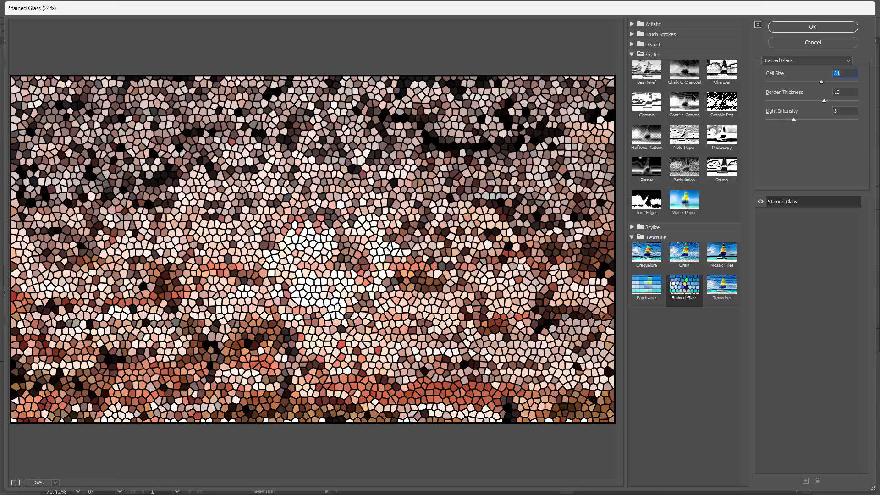
pyautogui.click(791, 25)
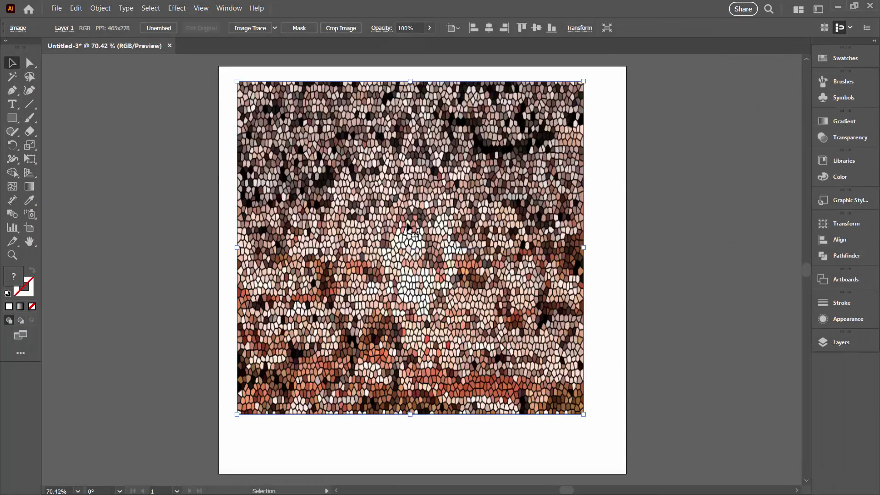
# Stretch the stained glass image horizontally past both sides of the artboard to about 1145 px wide
pyautogui.moveTo(583, 247); pyautogui.dragTo(612, 246)
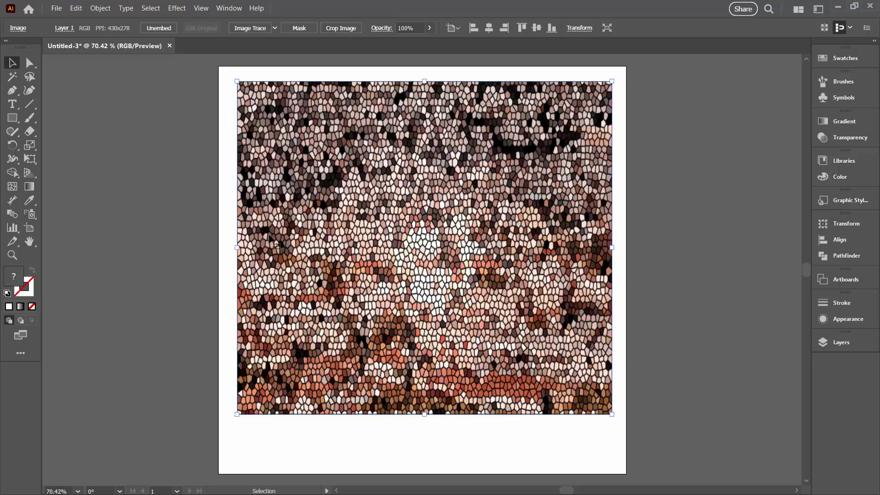
pyautogui.moveTo(237, 248); pyautogui.dragTo(212, 246)
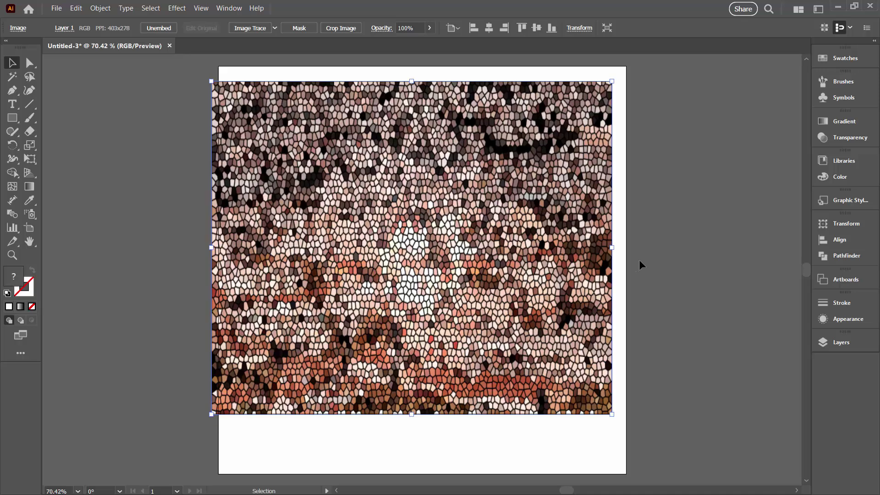
pyautogui.moveTo(613, 248); pyautogui.dragTo(646, 249)
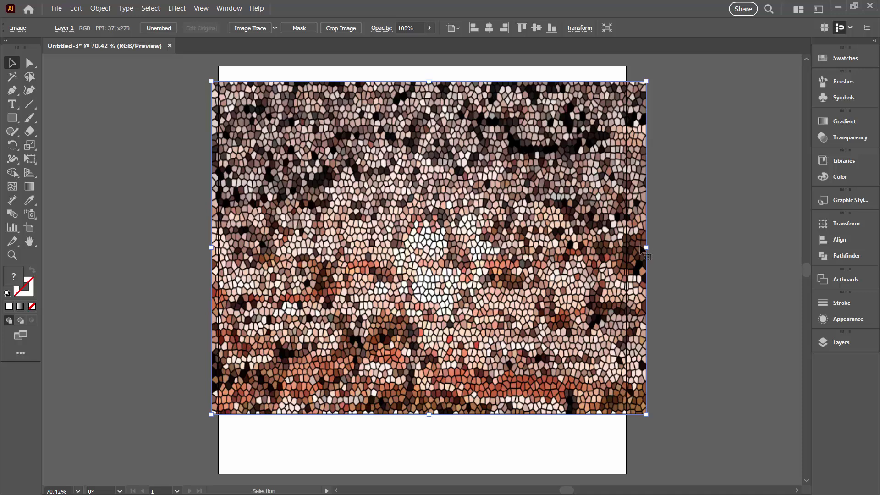
pyautogui.moveTo(662, 248); pyautogui.dragTo(679, 248)
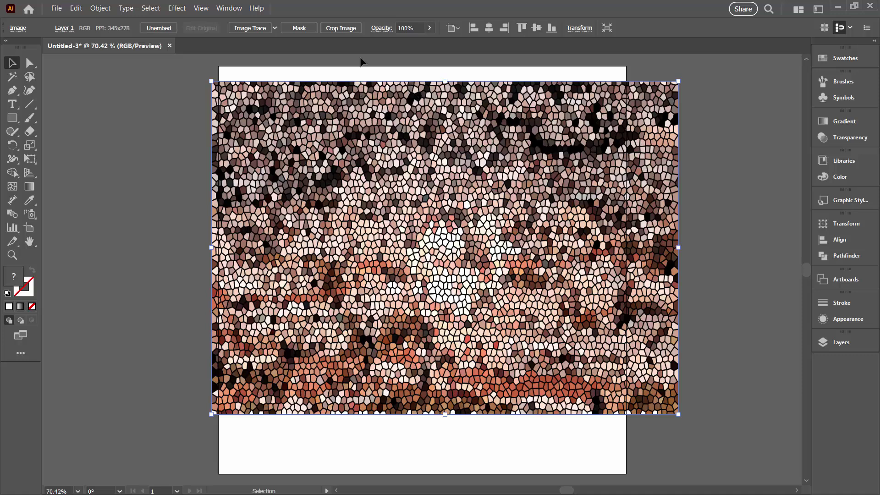
# Image Trace the stained glass image in Color mode with a Limited palette of 9 colors and preview on
pyautogui.click(251, 29)
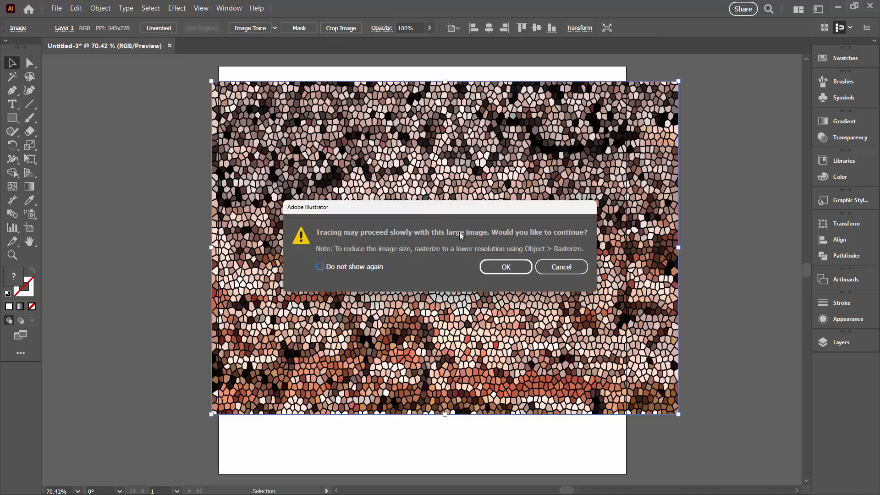
pyautogui.click(507, 268)
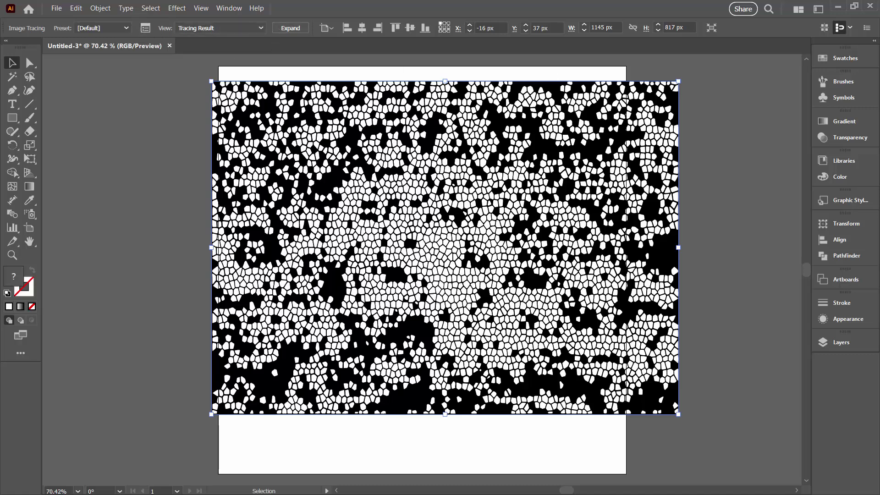
pyautogui.moveTo(610, 151); pyautogui.dragTo(555, 121)
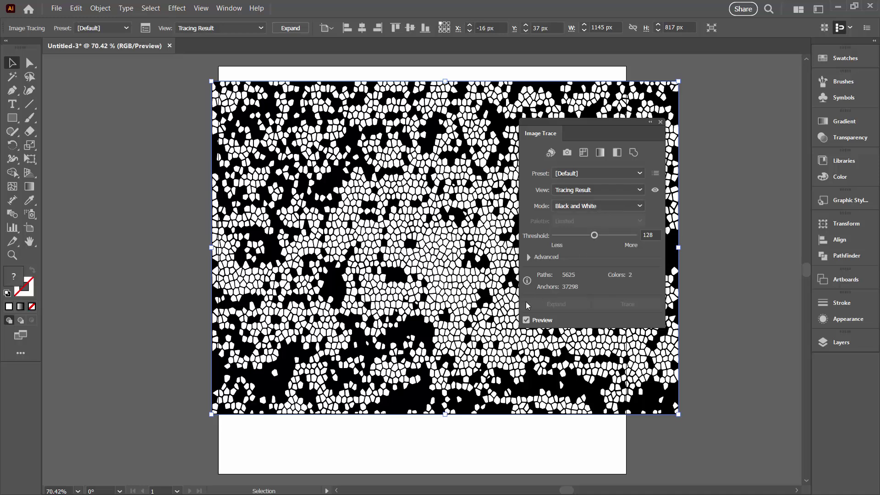
pyautogui.click(526, 320)
pyautogui.click(585, 205)
pyautogui.click(574, 219)
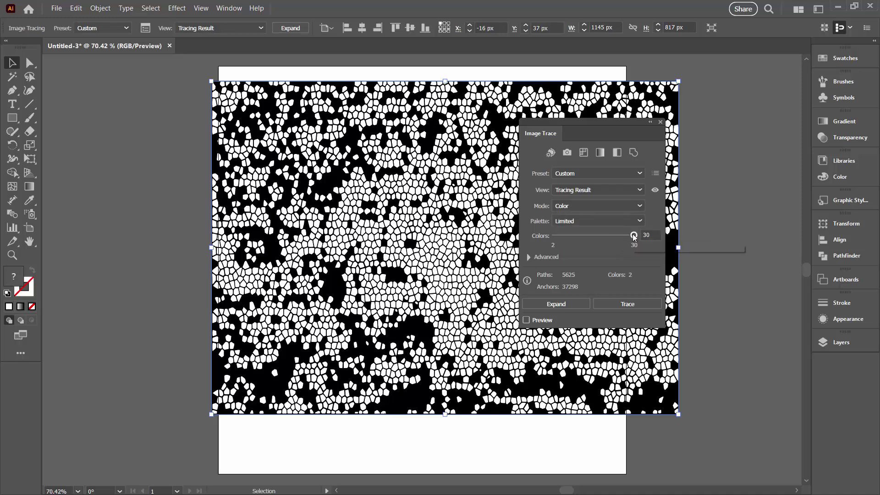
pyautogui.moveTo(635, 239); pyautogui.dragTo(577, 238)
pyautogui.click(534, 321)
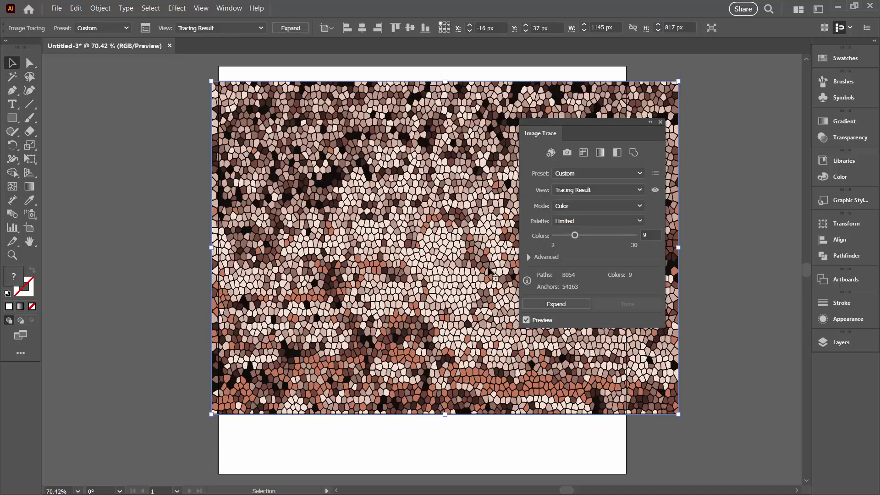
# Expand the traced image into vector paths and stretch the resulting group horizontally well past both sides of the artboard
pyautogui.click(561, 304)
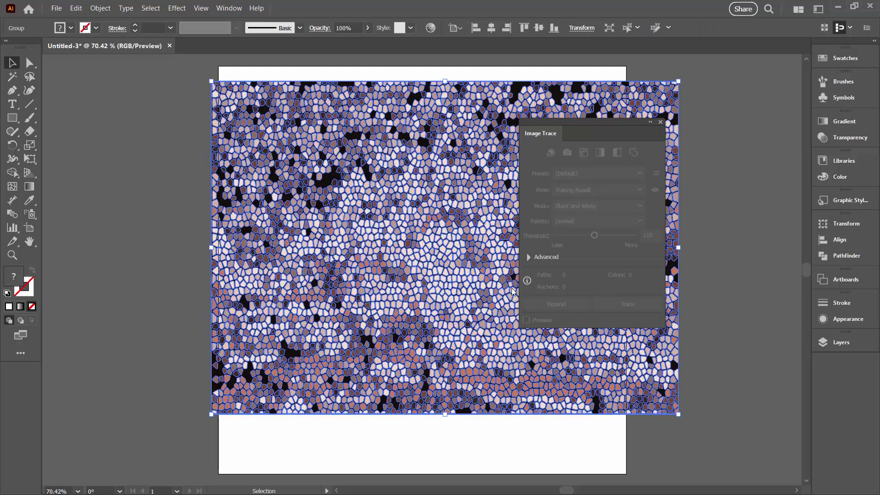
pyautogui.click(661, 122)
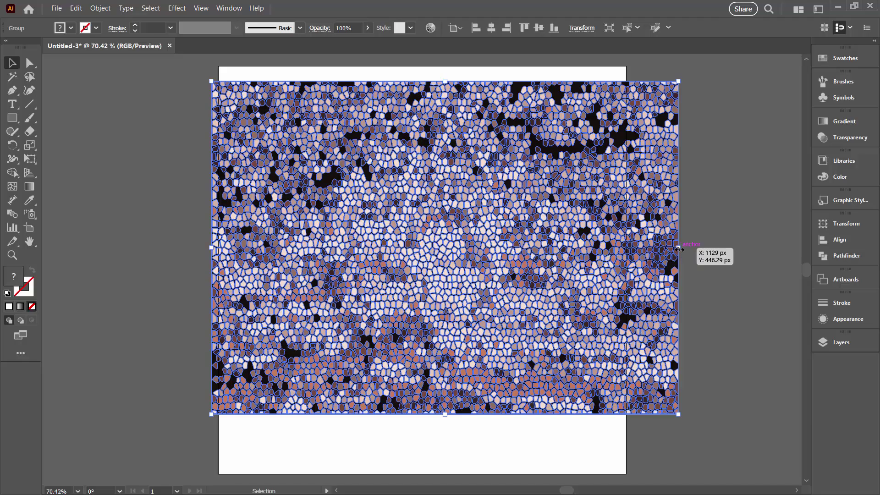
pyautogui.moveTo(679, 248); pyautogui.dragTo(718, 249)
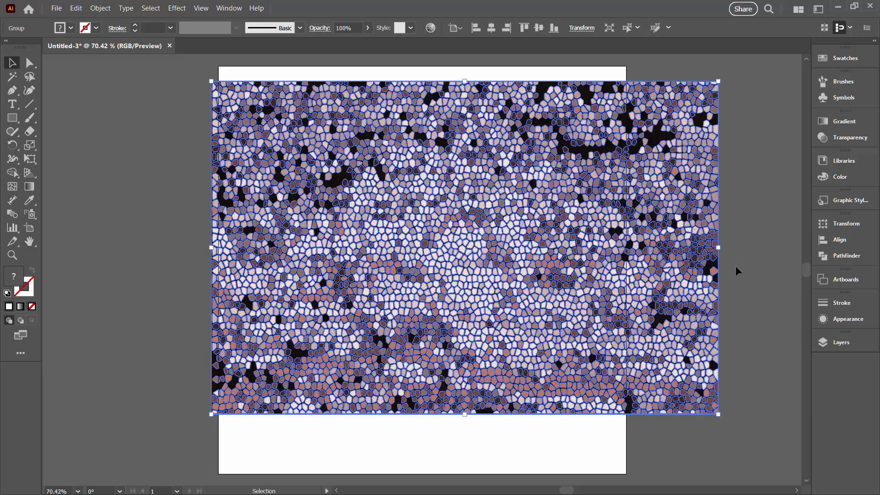
pyautogui.click(195, 268)
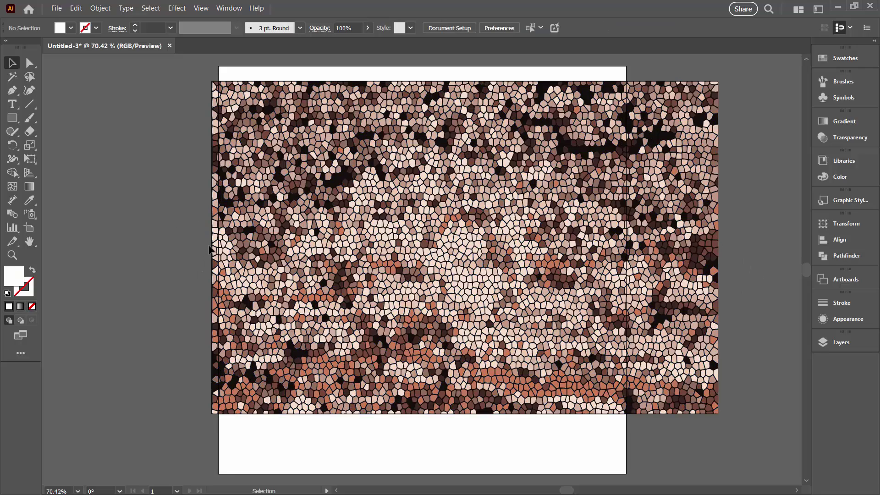
pyautogui.moveTo(191, 74)
pyautogui.mouseDown()
pyautogui.moveTo(683, 365)
pyautogui.moveTo(757, 436)
pyautogui.moveTo(747, 441)
pyautogui.mouseUp()
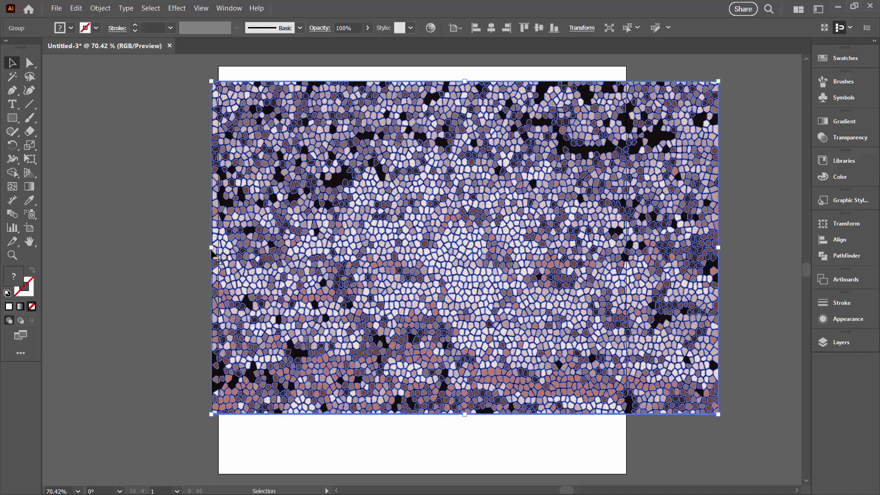
pyautogui.moveTo(211, 247); pyautogui.dragTo(186, 245)
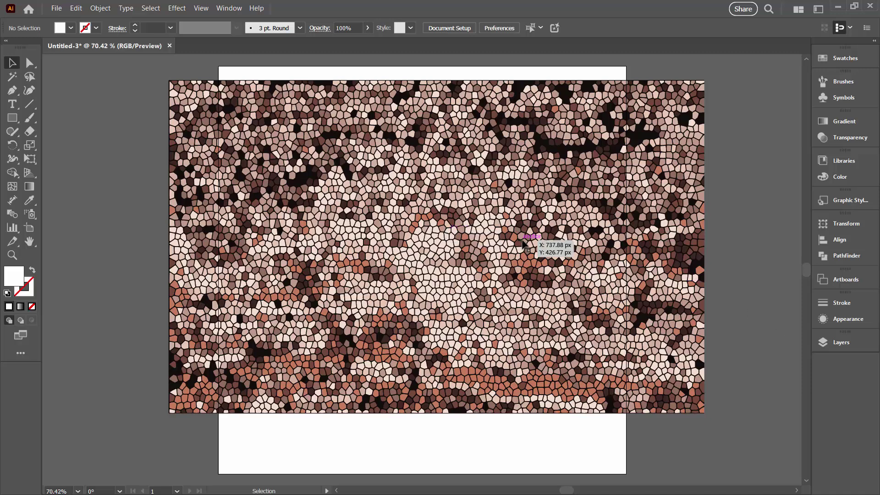
# Reveal the traced group inside Layer 1, select the whole group and ungroup it into separate paths
pyautogui.click(824, 342)
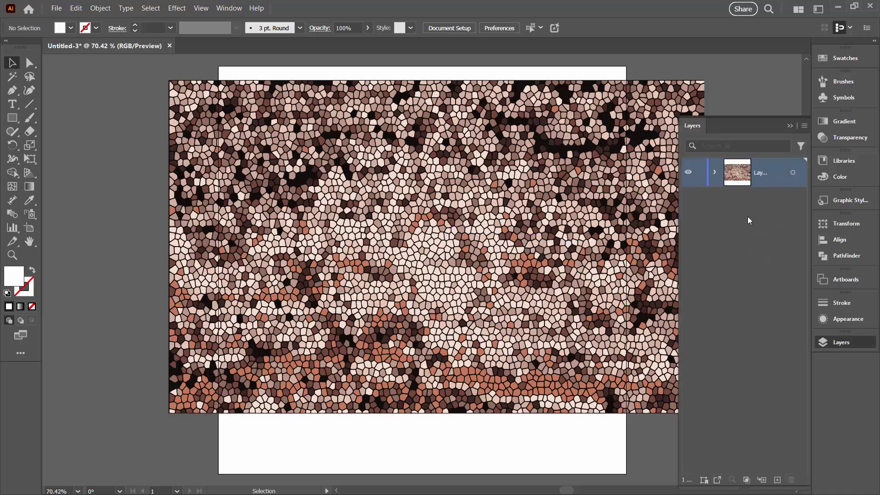
pyautogui.click(714, 172)
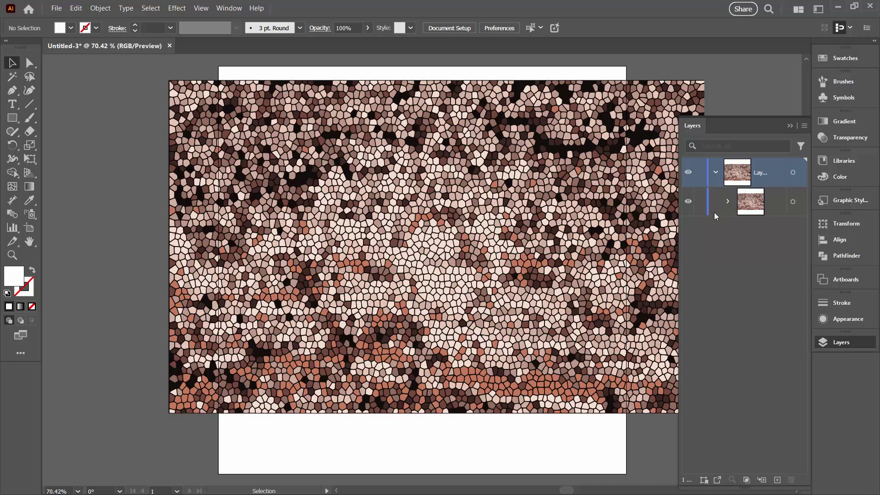
pyautogui.moveTo(678, 242); pyautogui.dragTo(606, 242)
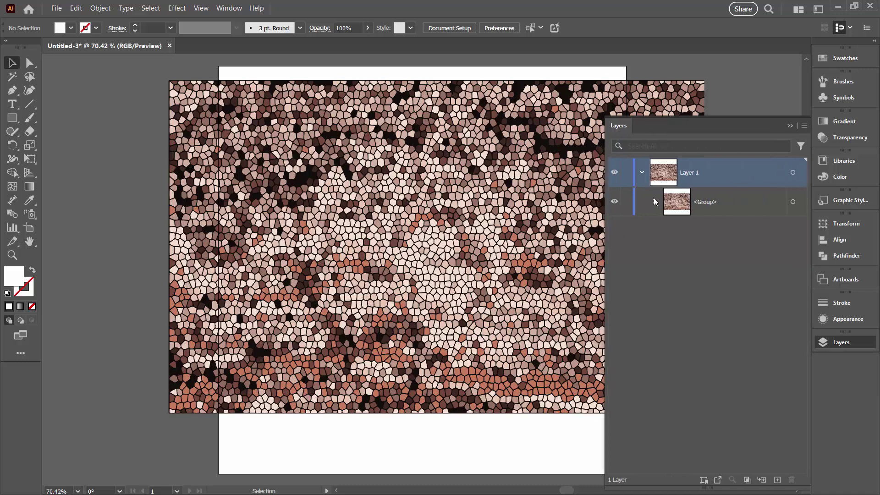
pyautogui.click(654, 201)
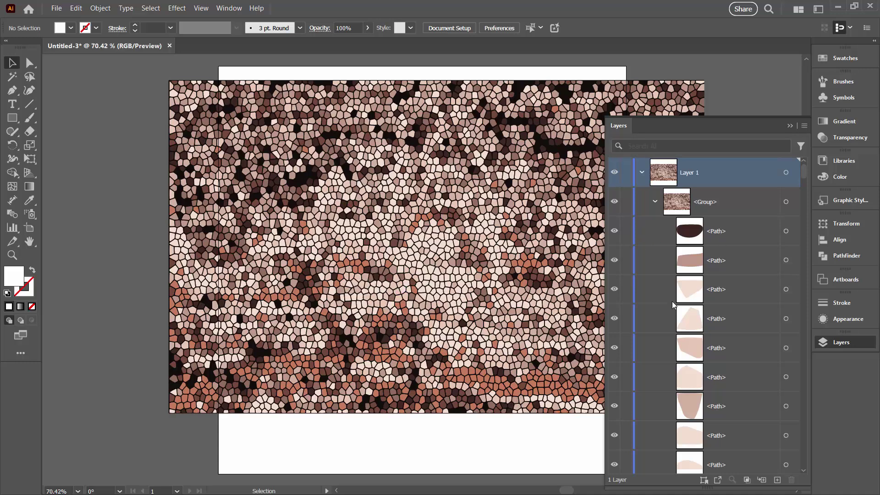
pyautogui.click(775, 202)
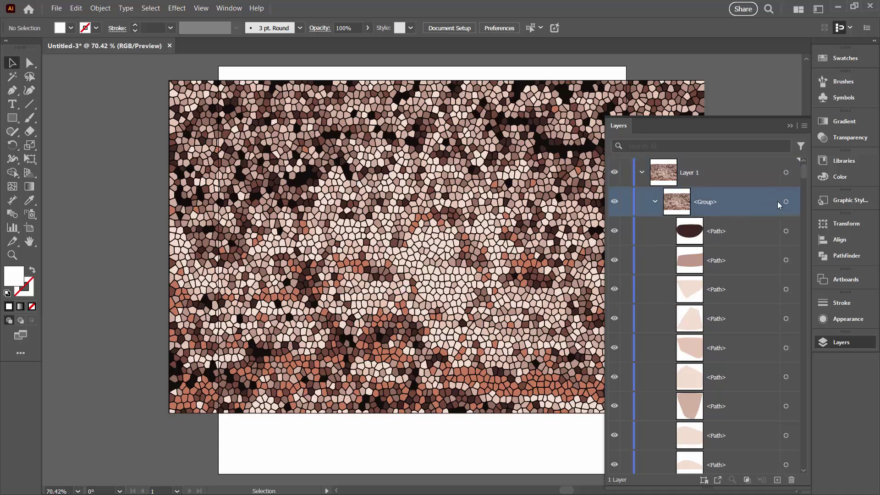
pyautogui.click(786, 201)
pyautogui.click(100, 8)
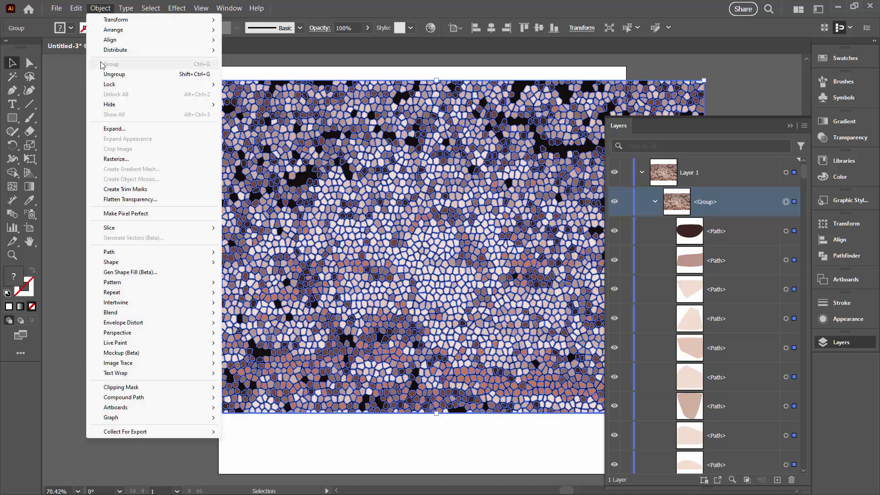
pyautogui.click(106, 75)
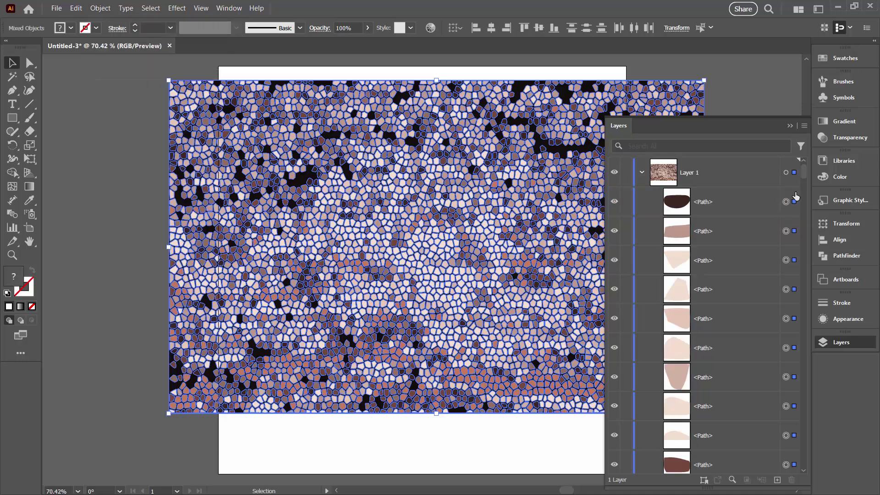
# Select only the black compound path at the end of Layer 1's object list and delete it
pyautogui.moveTo(805, 172); pyautogui.dragTo(804, 460)
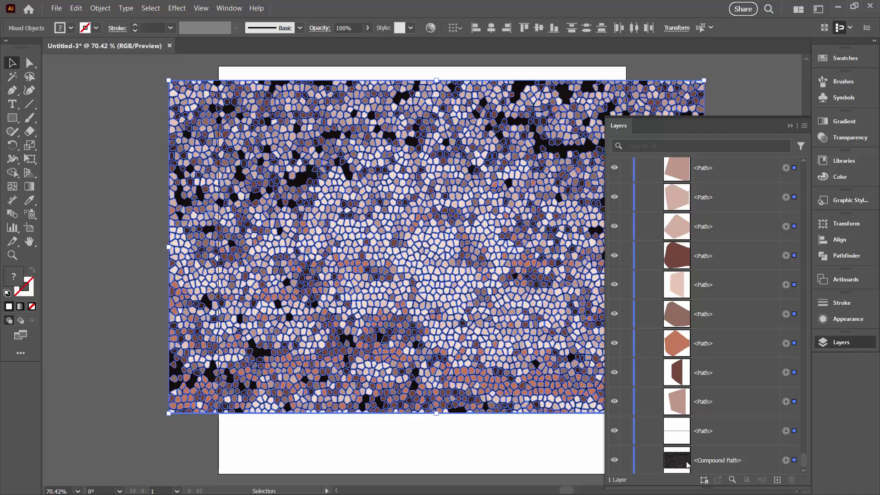
pyautogui.click(787, 460)
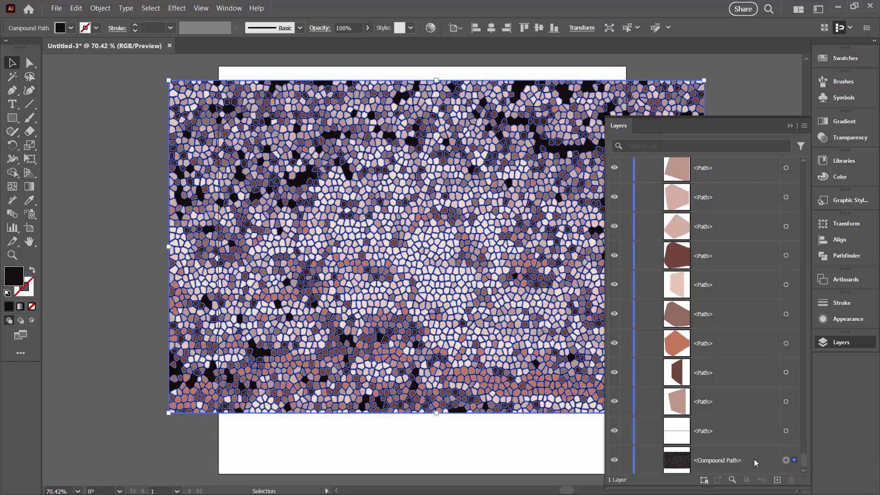
pyautogui.press('Delete')
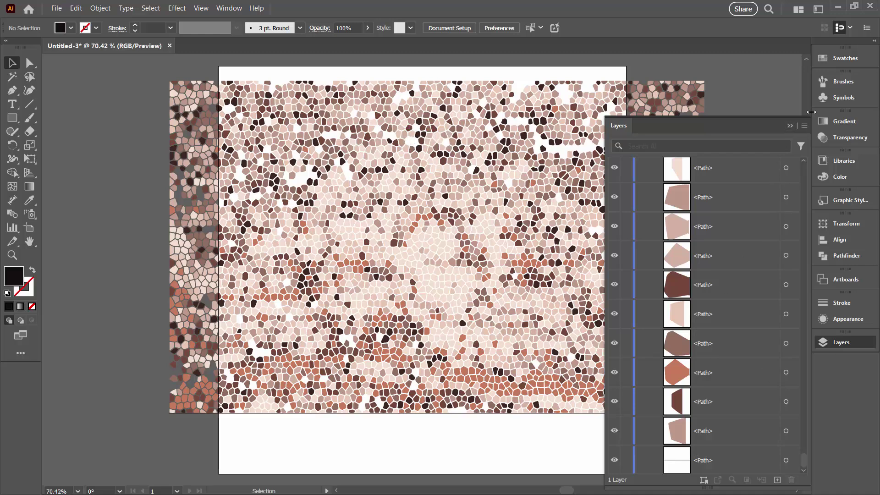
pyautogui.click(790, 125)
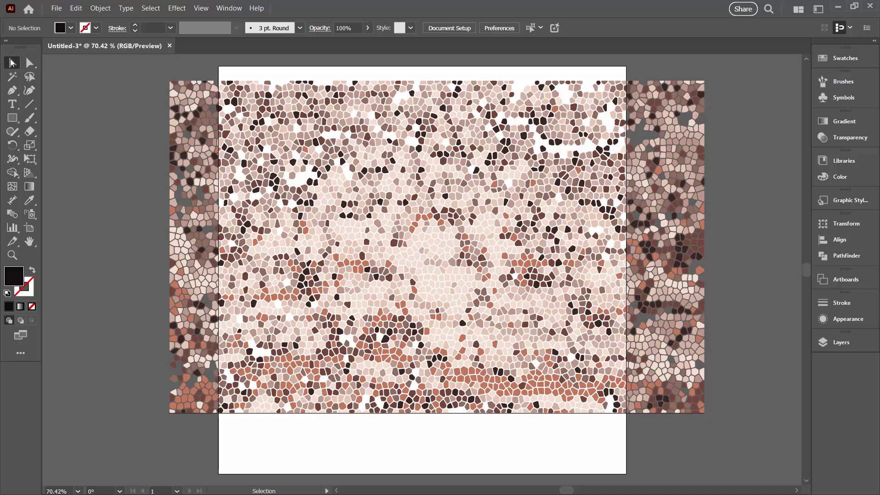
# Delete the outermost strips of cells along all four edges of the mosaic to remove the cut-off pieces
pyautogui.moveTo(157, 72); pyautogui.dragTo(174, 441)
pyautogui.press('Delete')
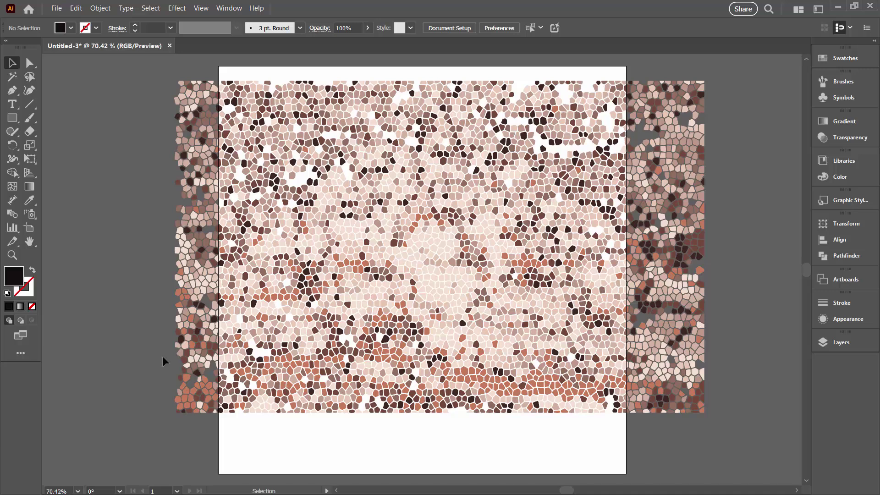
pyautogui.moveTo(148, 64); pyautogui.dragTo(755, 89)
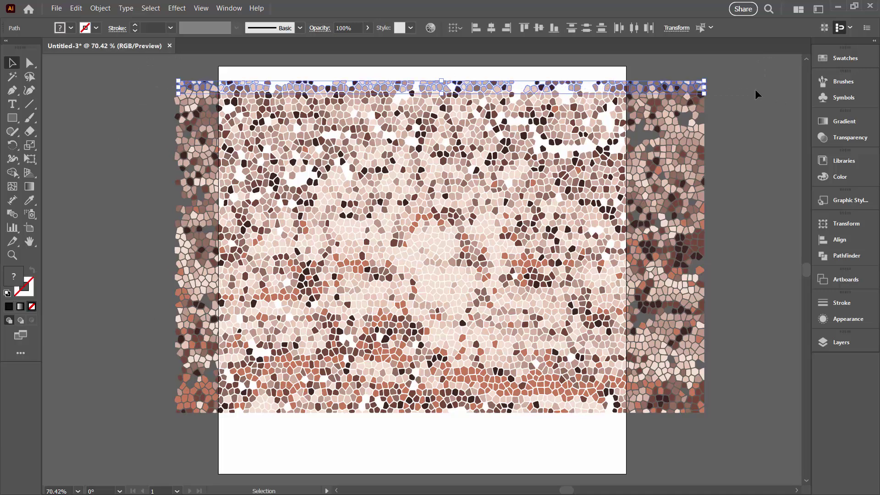
pyautogui.press('Delete')
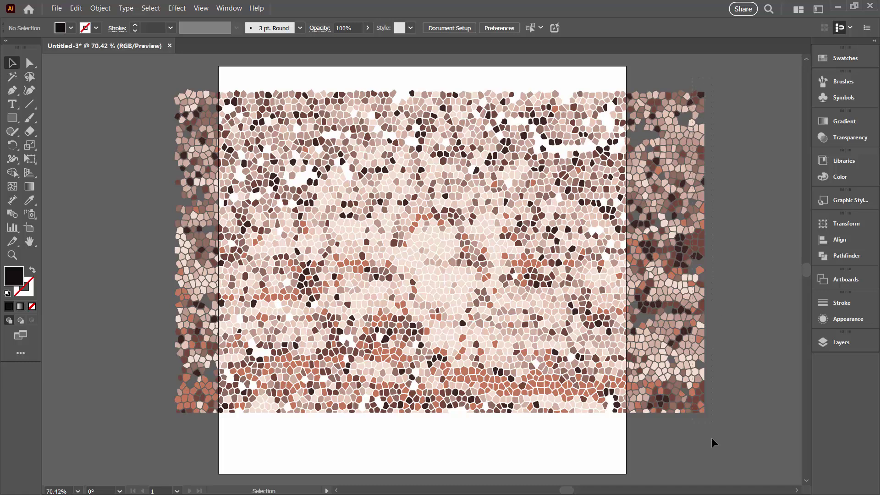
pyautogui.moveTo(710, 443); pyautogui.dragTo(711, 451)
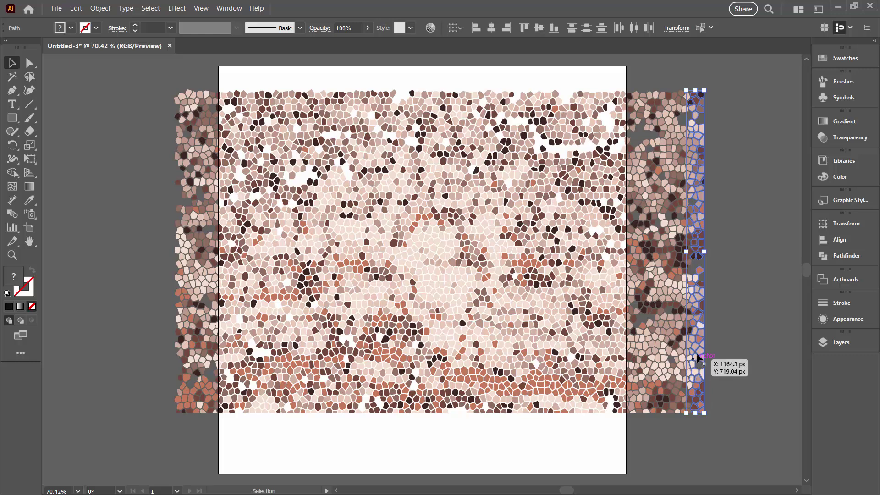
pyautogui.press('Delete')
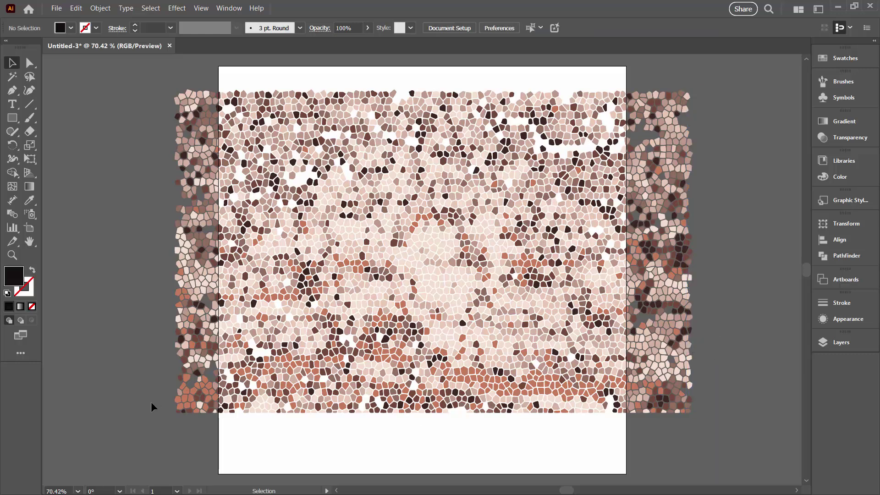
pyautogui.moveTo(150, 402); pyautogui.dragTo(717, 450)
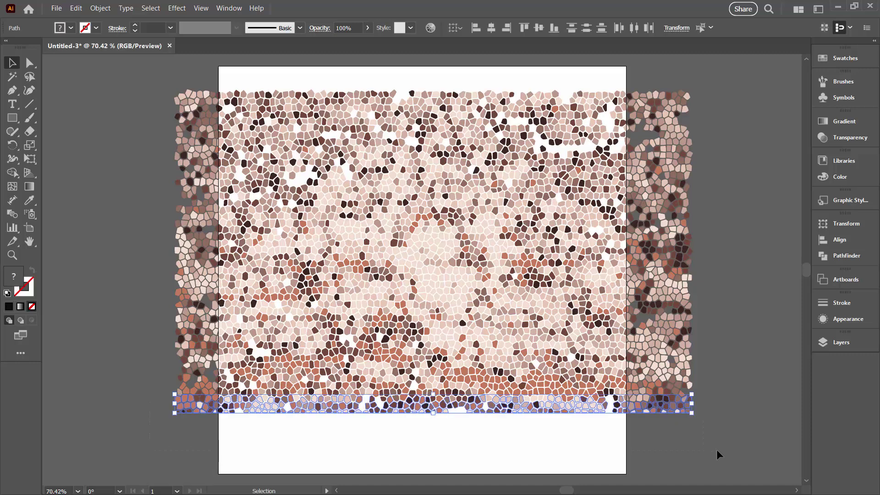
pyautogui.press('Delete')
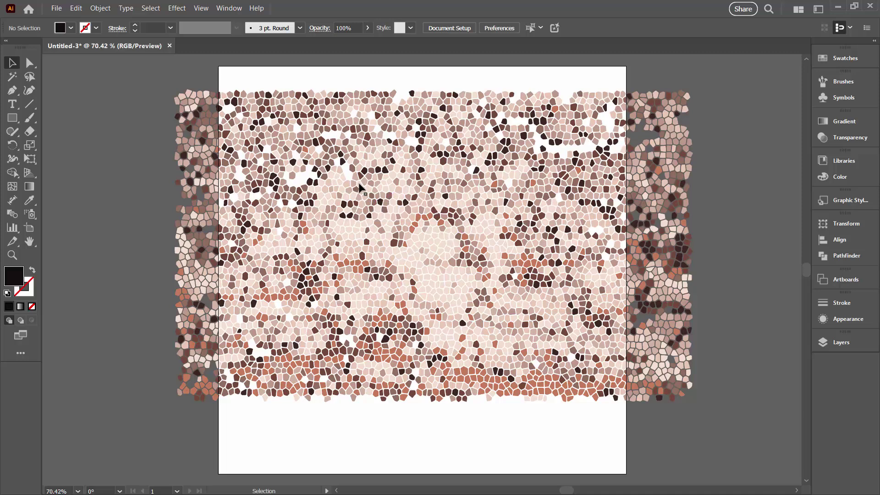
# Select all dark brown mosaic cells by matching the fill of one of them, and delete them
pyautogui.click(277, 183)
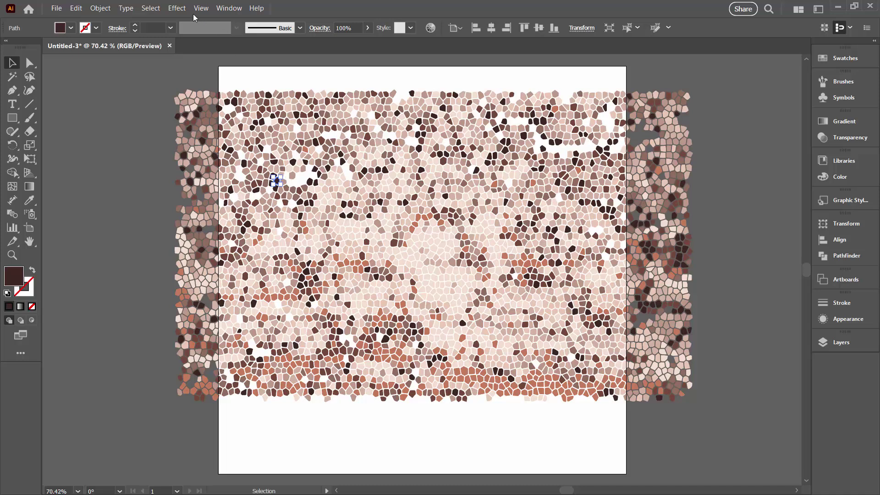
pyautogui.click(150, 8)
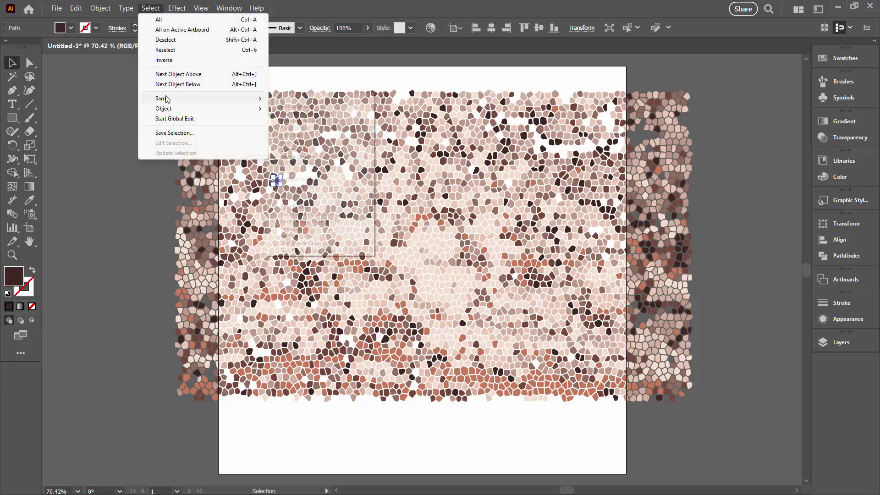
pyautogui.moveTo(184, 98)
pyautogui.click(293, 135)
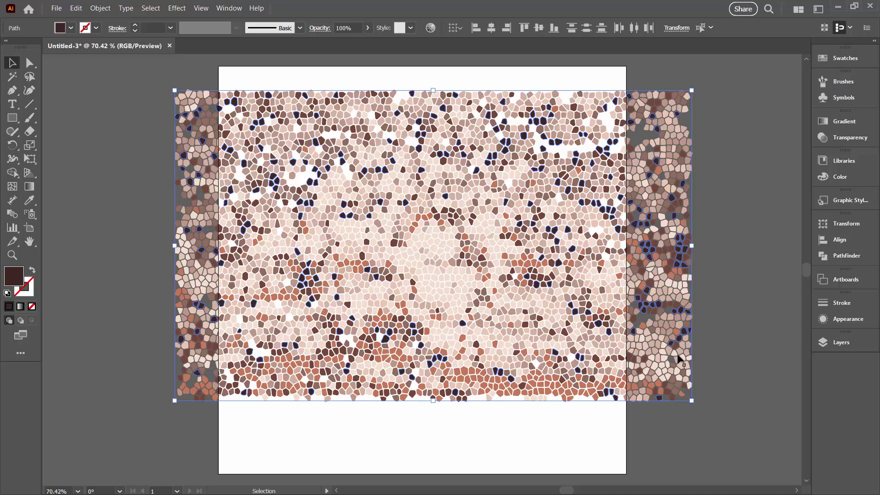
pyautogui.press('Delete')
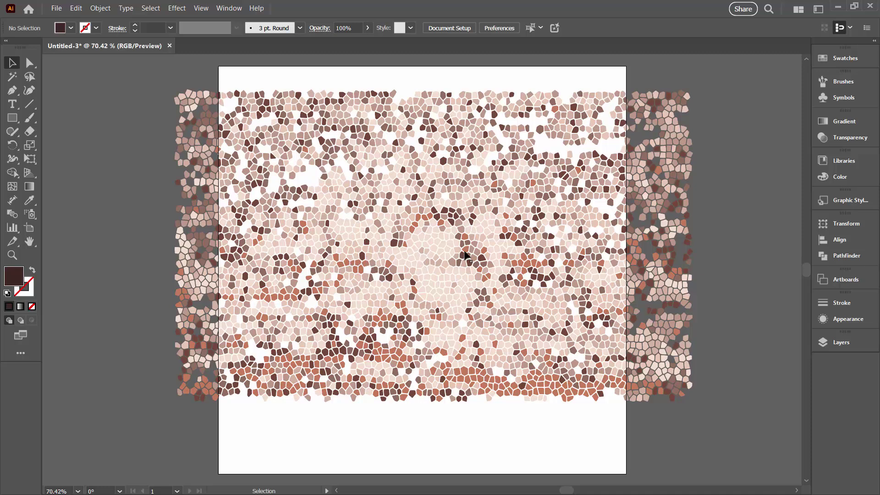
# Select all light peach-pink mosaic cells by matching the fill of one near the center, and delete them
pyautogui.click(426, 249)
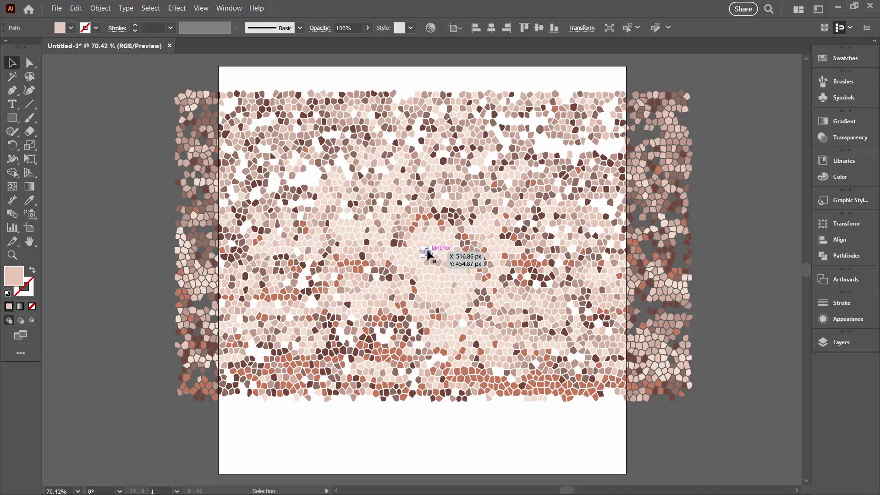
pyautogui.click(151, 8)
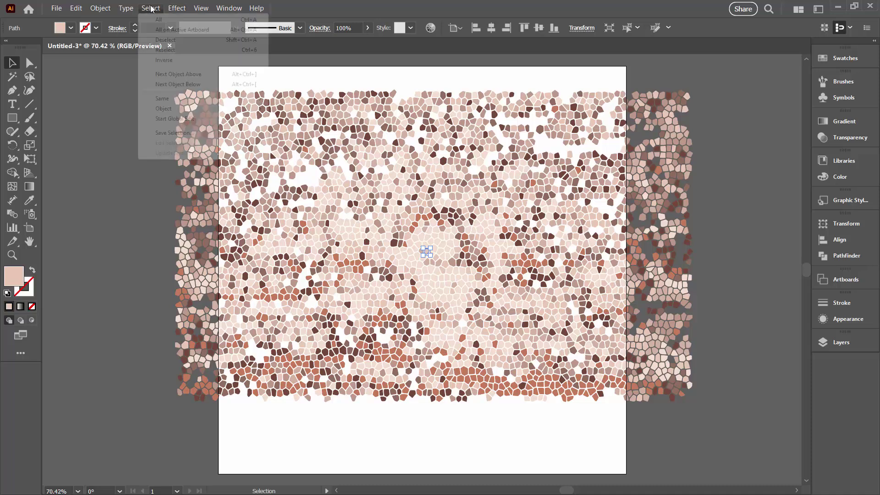
pyautogui.moveTo(183, 98)
pyautogui.click(280, 135)
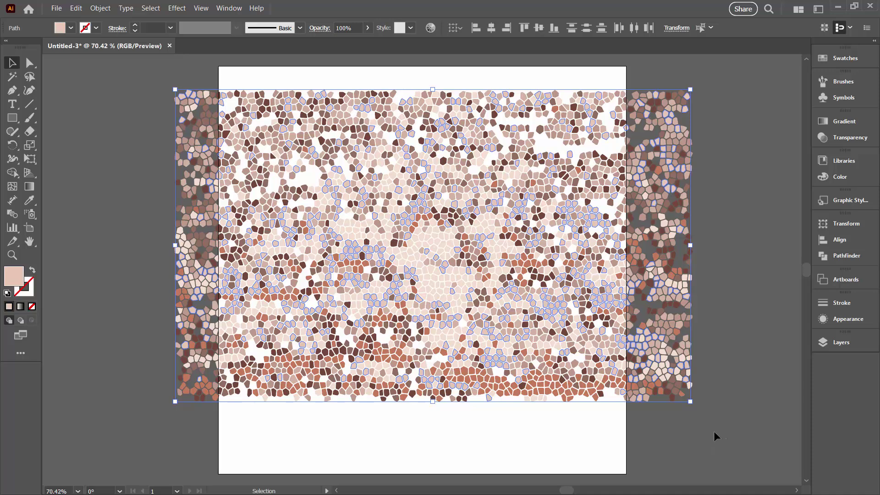
pyautogui.press('Delete')
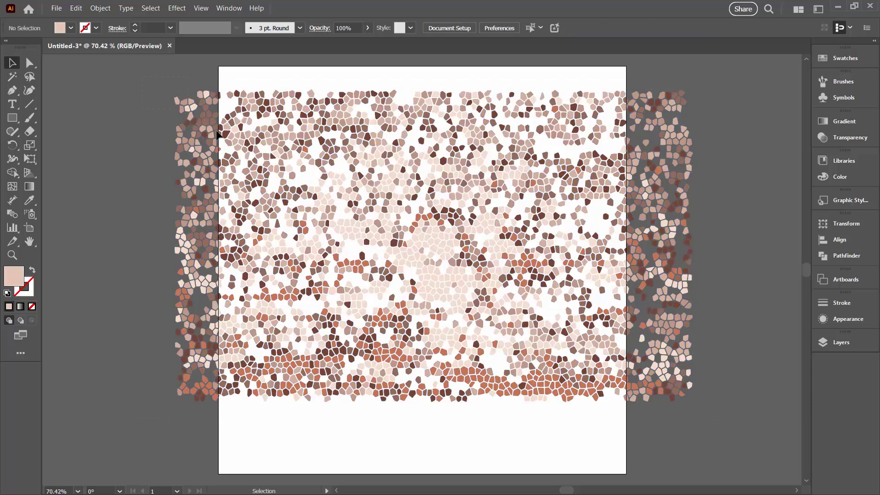
# Select all the mosaic cells and set Transform Each to scale them 50% horizontally and 50% vertically
pyautogui.click(665, 364)
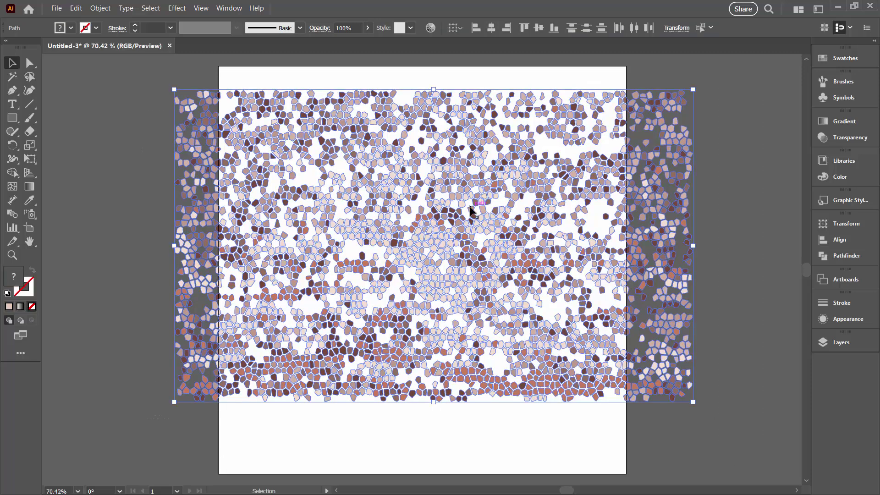
pyautogui.click(96, 9)
pyautogui.moveTo(138, 20)
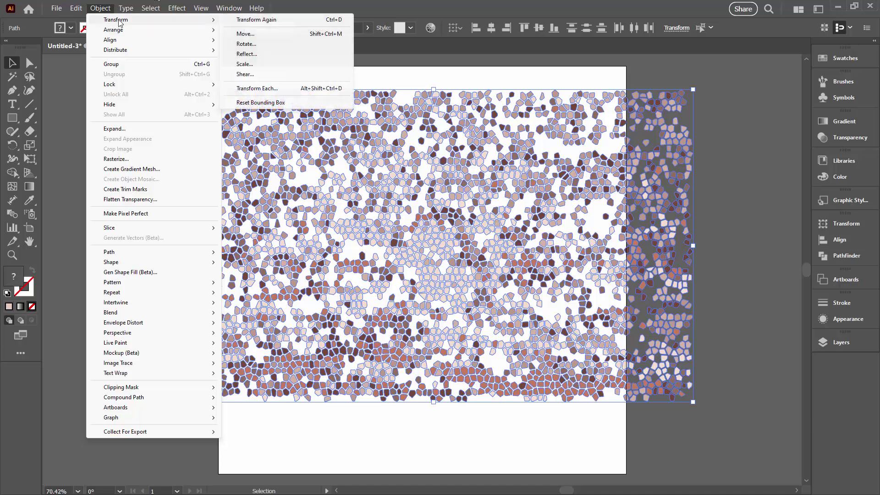
pyautogui.click(241, 88)
pyautogui.moveTo(608, 118); pyautogui.dragTo(643, 119)
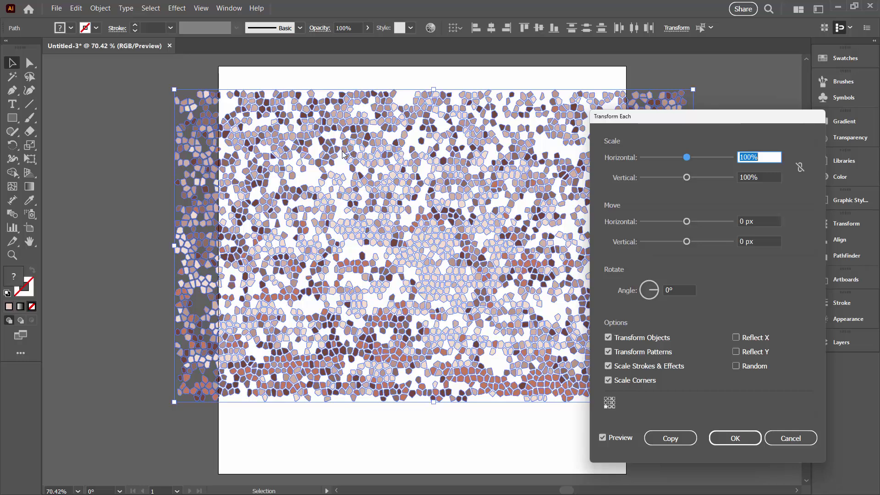
pyautogui.click(767, 153)
pyautogui.doubleClick(767, 153)
pyautogui.write('50')
pyautogui.press('Tab')
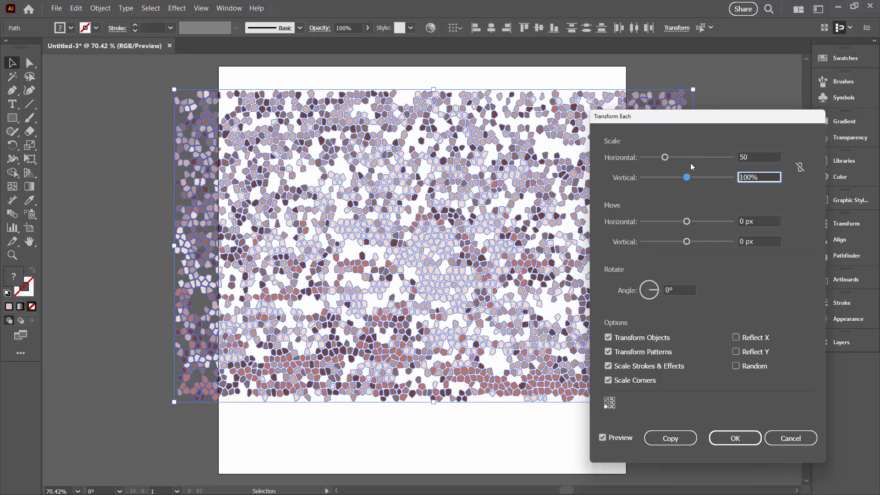
pyautogui.write('50')
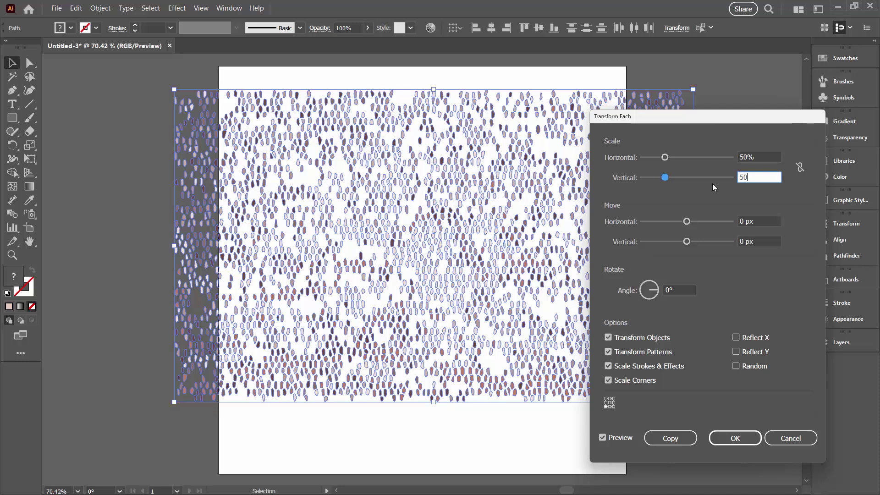
pyautogui.press('Tab')
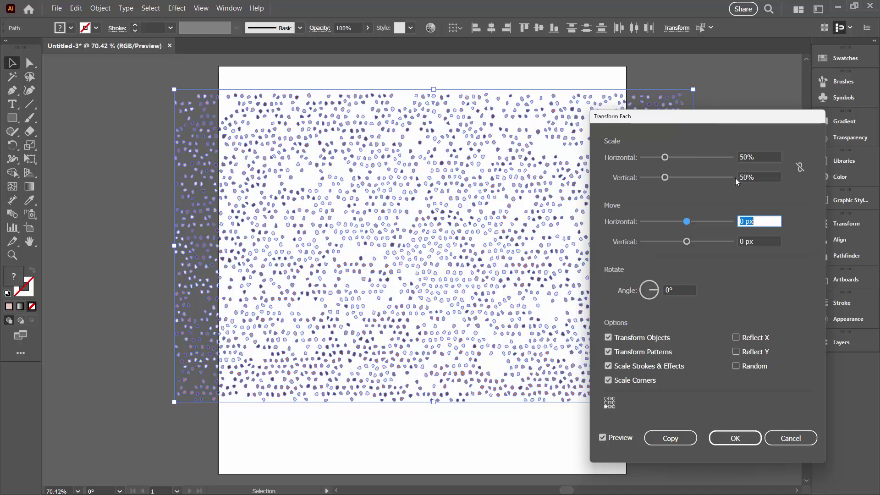
# Randomize the transform, with a 90° rotation and 10 px horizontal and vertical moves, and apply it to the cells
pyautogui.click(736, 367)
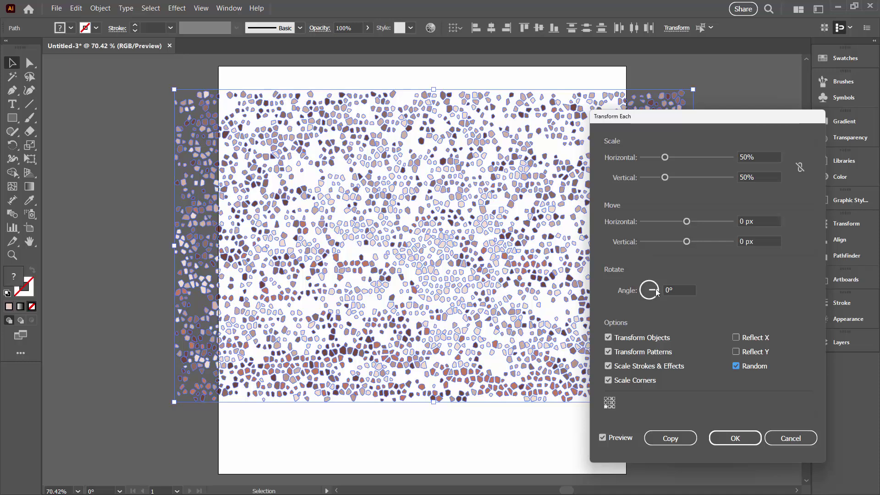
pyautogui.moveTo(657, 293); pyautogui.dragTo(651, 286)
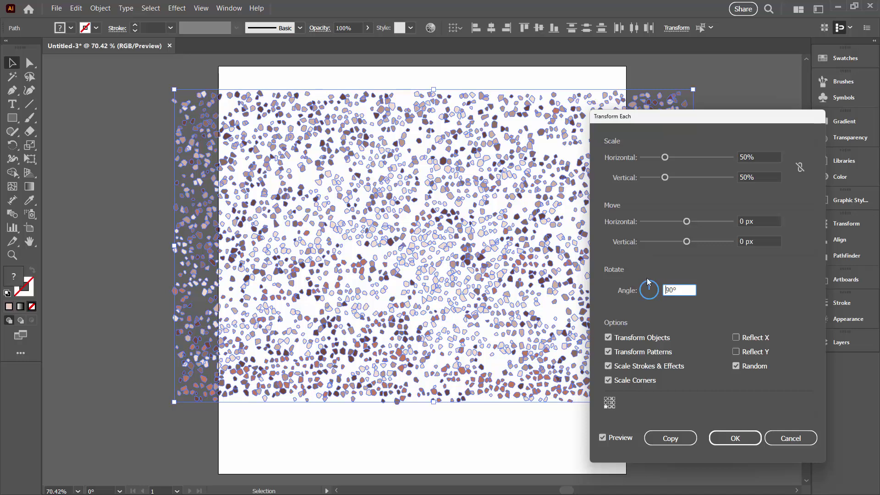
pyautogui.click(759, 221)
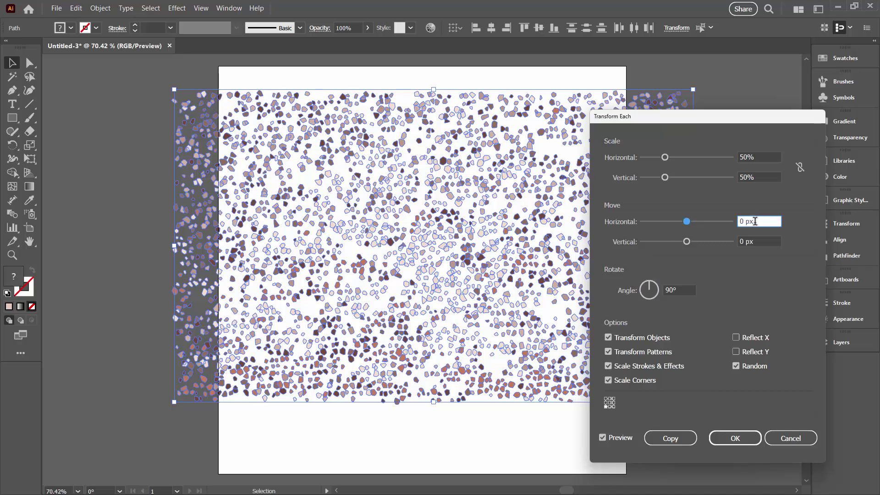
pyautogui.hotkey('shift', 'Up')
pyautogui.click(774, 242)
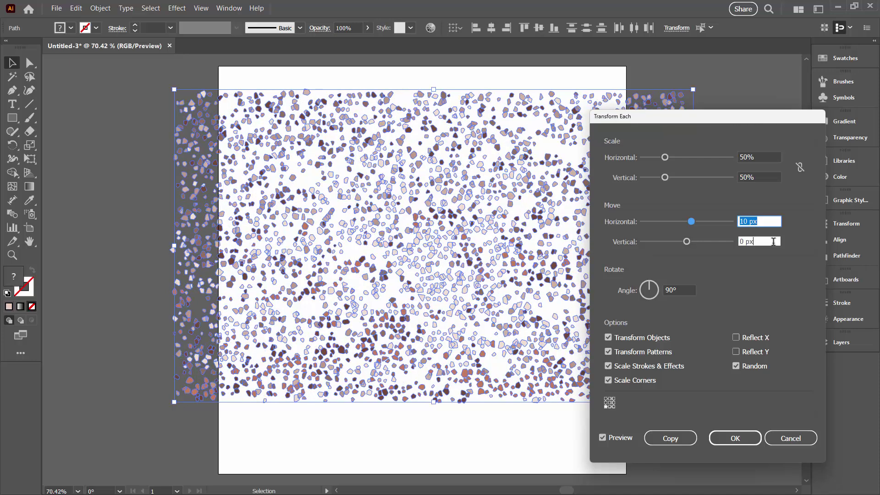
pyautogui.hotkey('shift', 'Up')
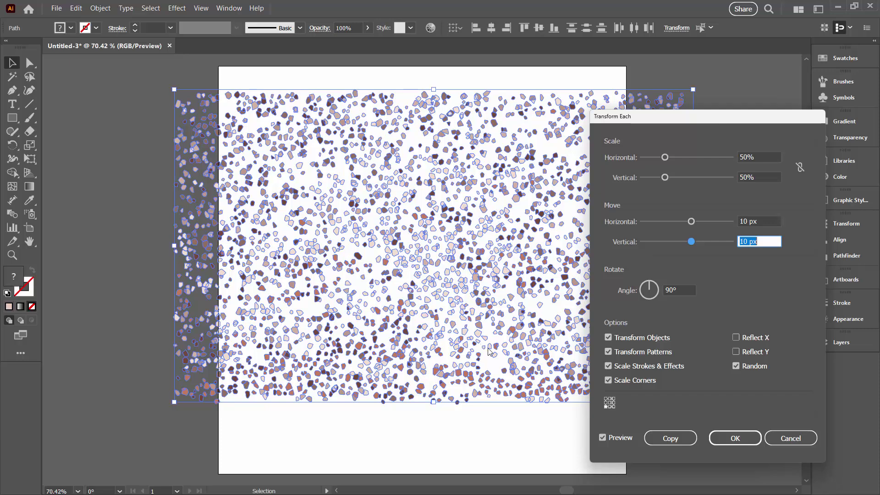
pyautogui.click(735, 439)
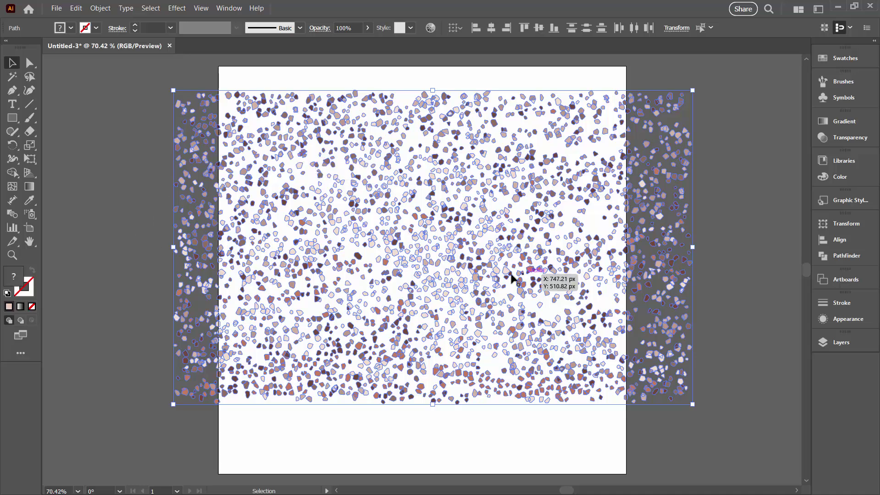
# Fill all the selected scattered pieces with the bright pink color F9329F
pyautogui.doubleClick(13, 280)
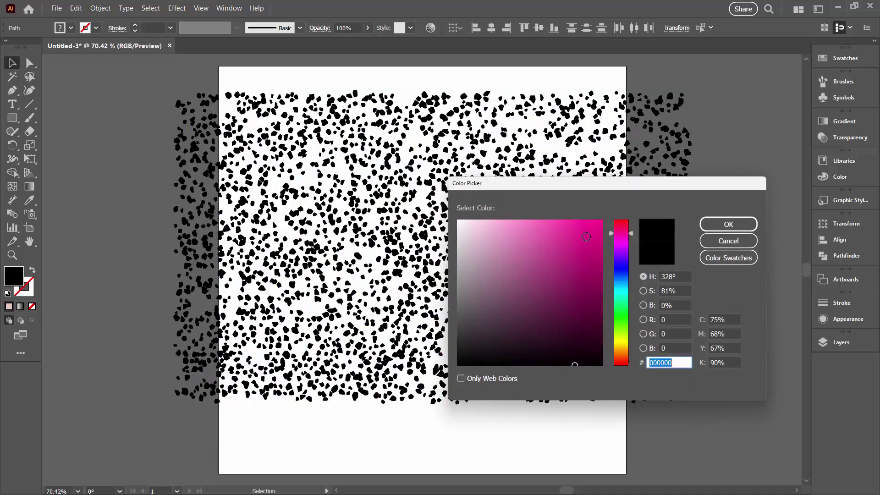
pyautogui.moveTo(586, 237); pyautogui.dragTo(573, 223)
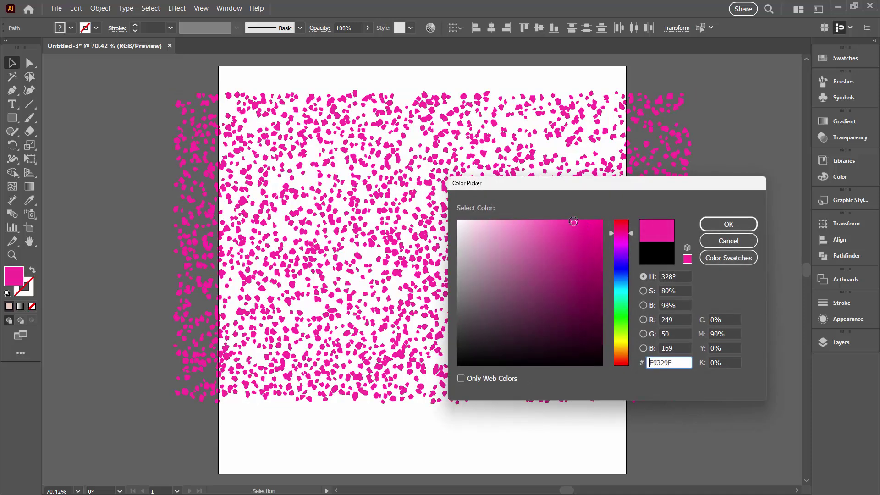
pyautogui.click(728, 224)
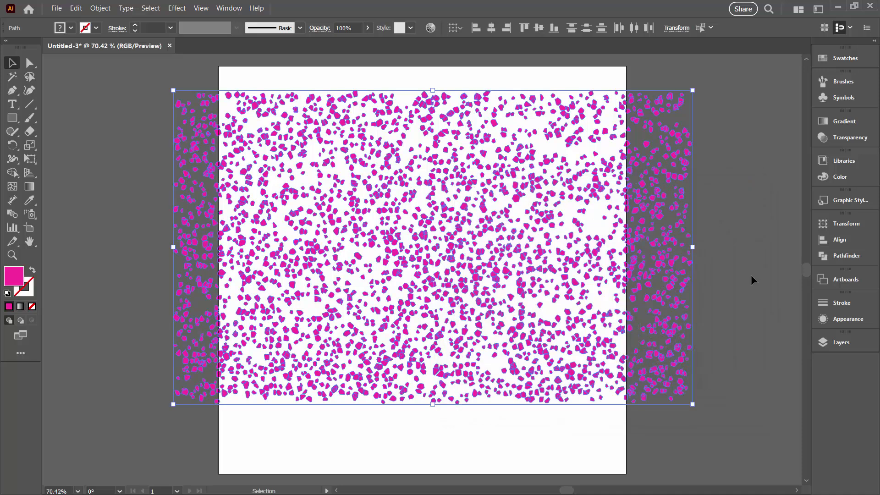
# Hide the artboards and make a new pattern from the selected pink pieces
pyautogui.click(201, 8)
pyautogui.click(260, 340)
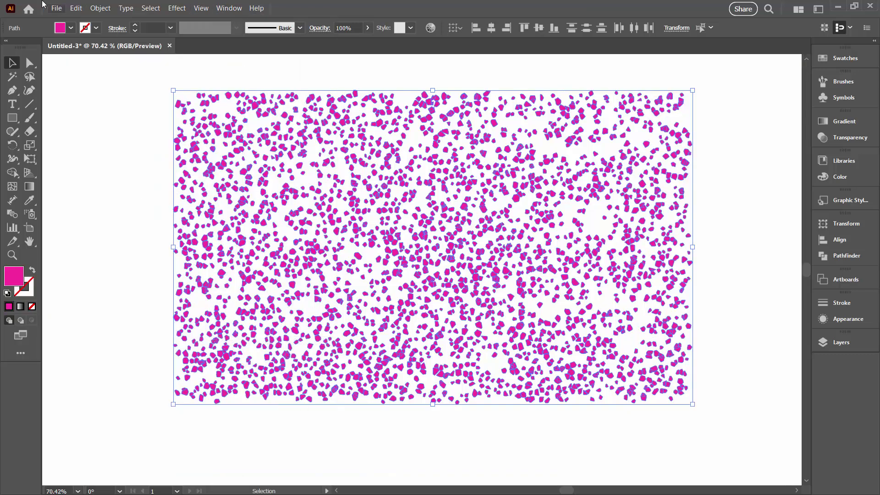
pyautogui.click(98, 8)
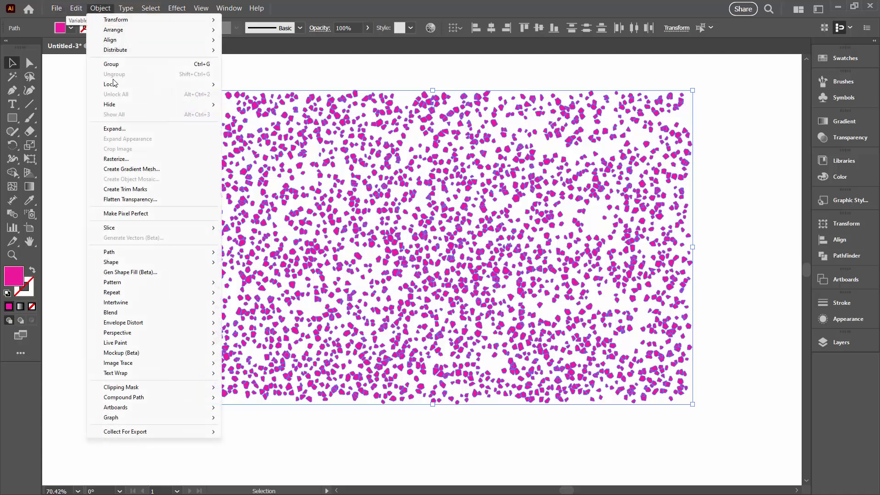
pyautogui.moveTo(129, 283)
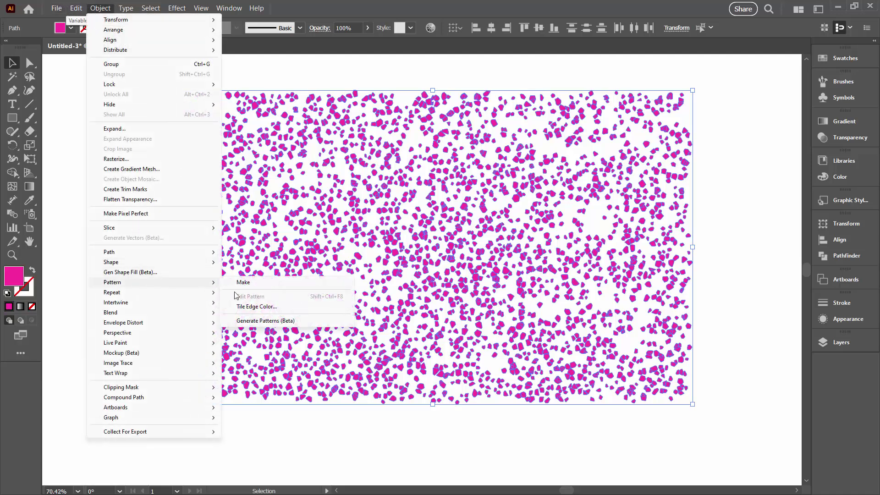
pyautogui.click(248, 283)
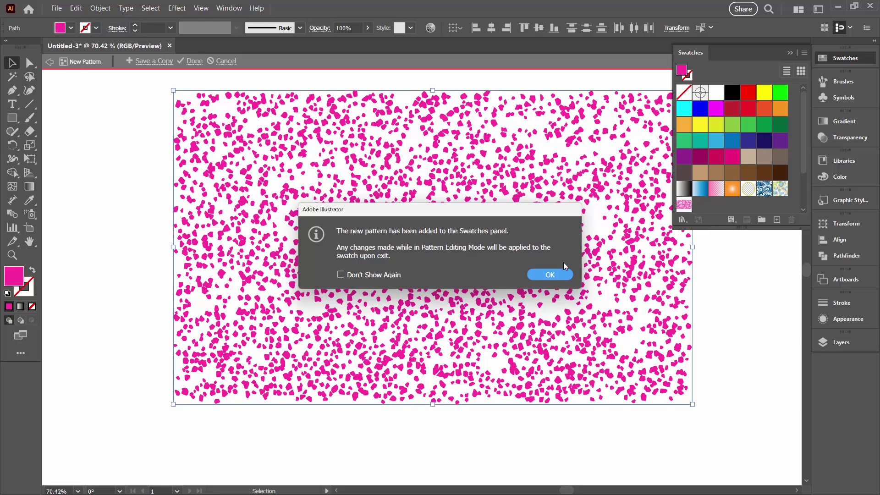
pyautogui.click(550, 276)
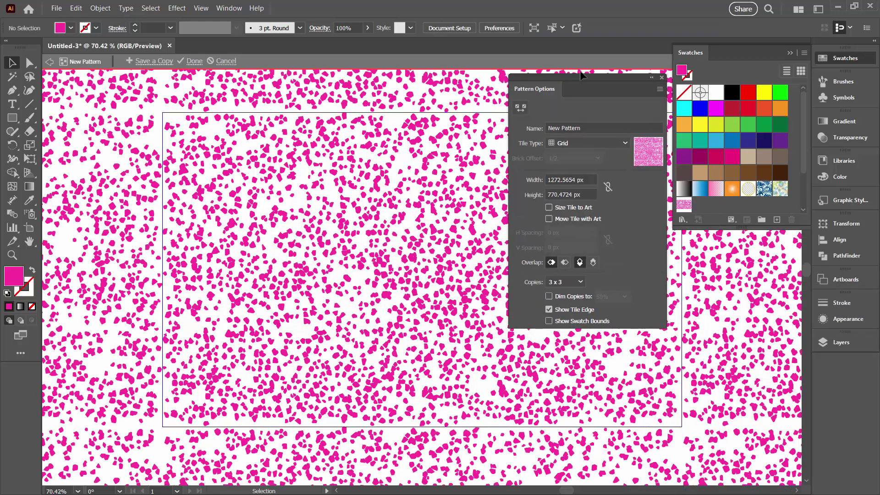
# Reduce the pattern tile to 1260 px wide and 770 px high so the vertical gaps between repeats close
pyautogui.click(792, 53)
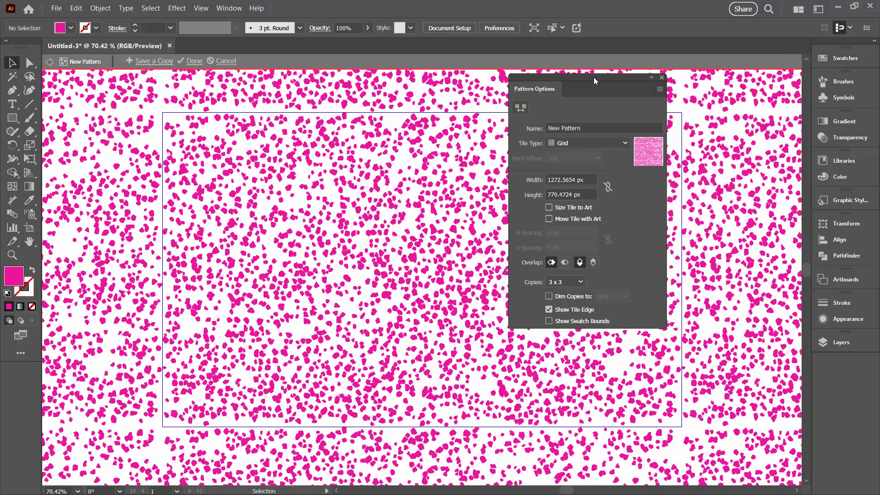
pyautogui.moveTo(593, 77); pyautogui.dragTo(693, 72)
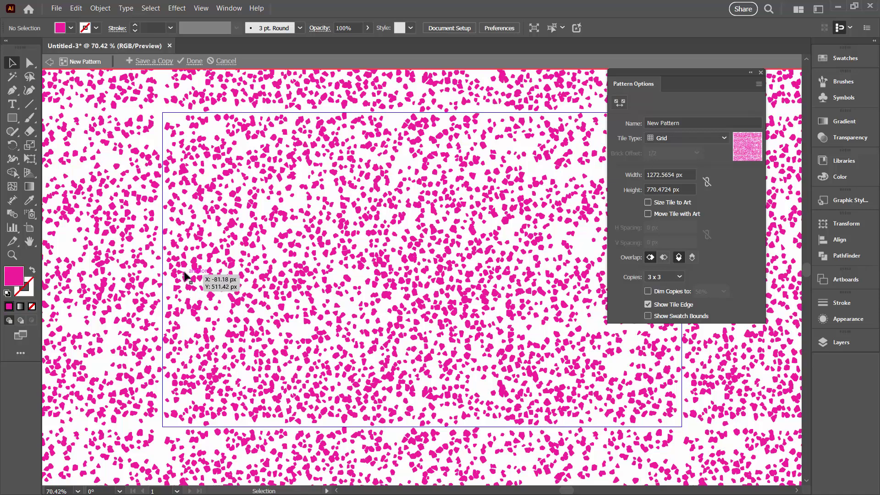
pyautogui.click(12, 255)
pyautogui.keyDown('alt'); pyautogui.click(305, 295); pyautogui.keyUp('alt')
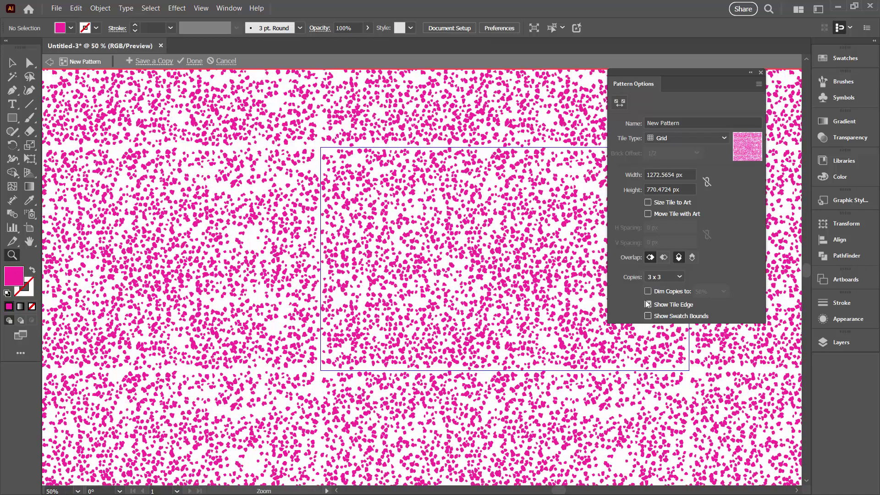
pyautogui.moveTo(489, 270); pyautogui.dragTo(352, 269)
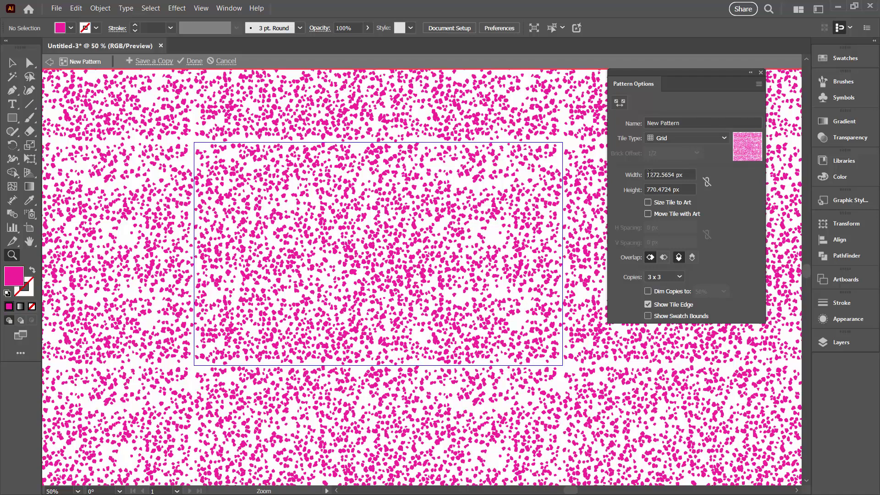
pyautogui.click(685, 189)
pyautogui.press('Down')
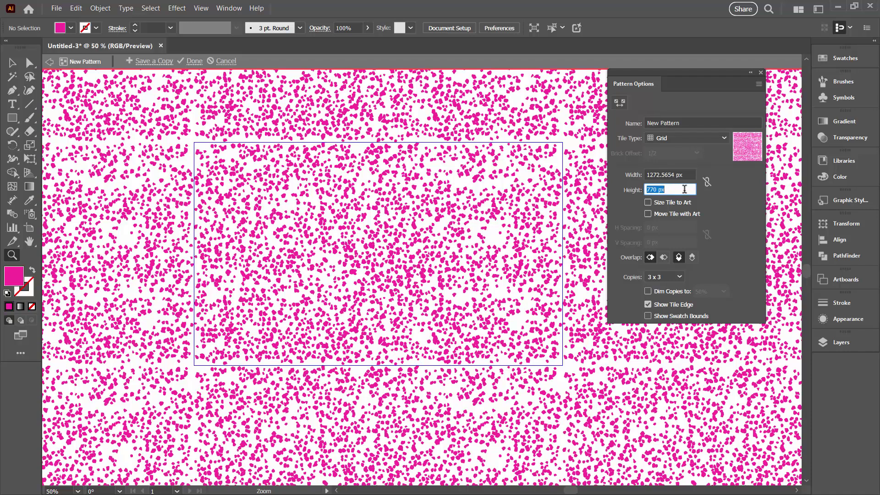
pyautogui.click(688, 173)
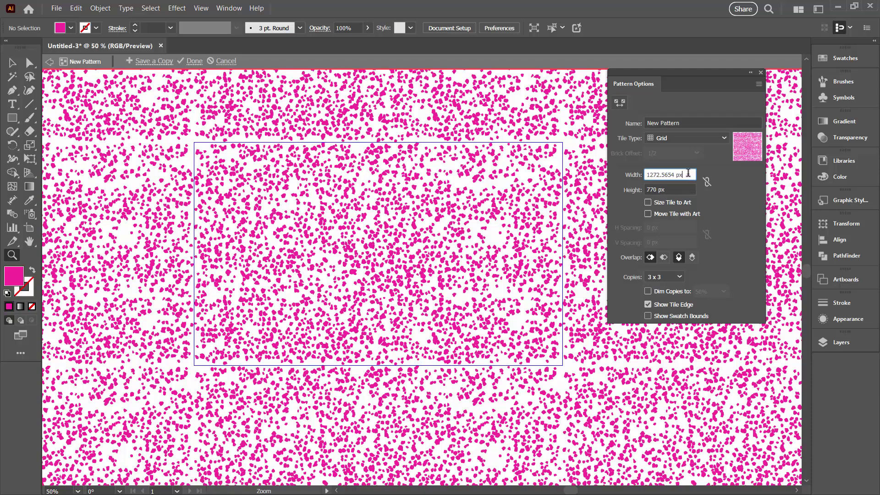
pyautogui.hotkey('shift', 'Down')
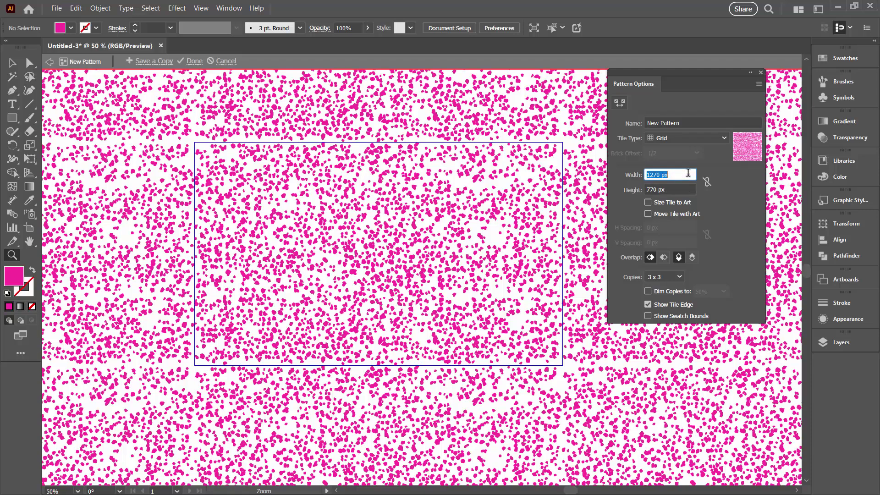
pyautogui.hotkey('shift', 'Down')
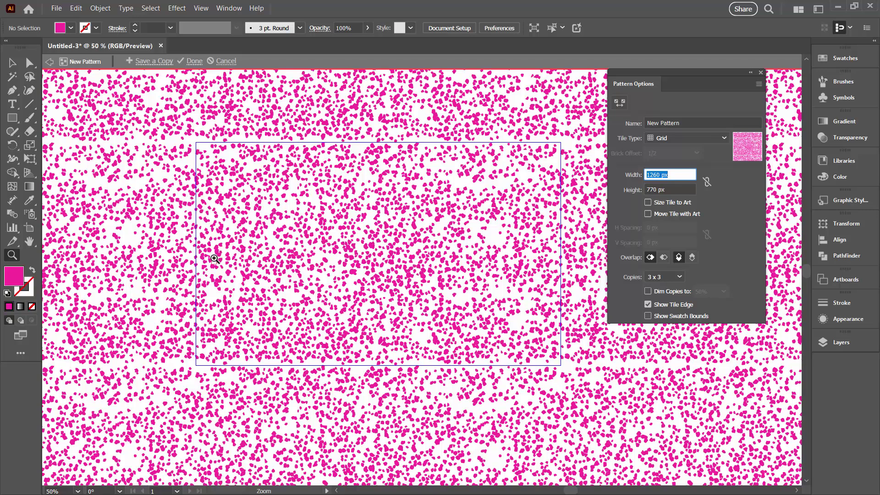
# Hide the pattern's tile edge and reduce the tile height to 746 px to close the horizontal gaps
pyautogui.click(653, 307)
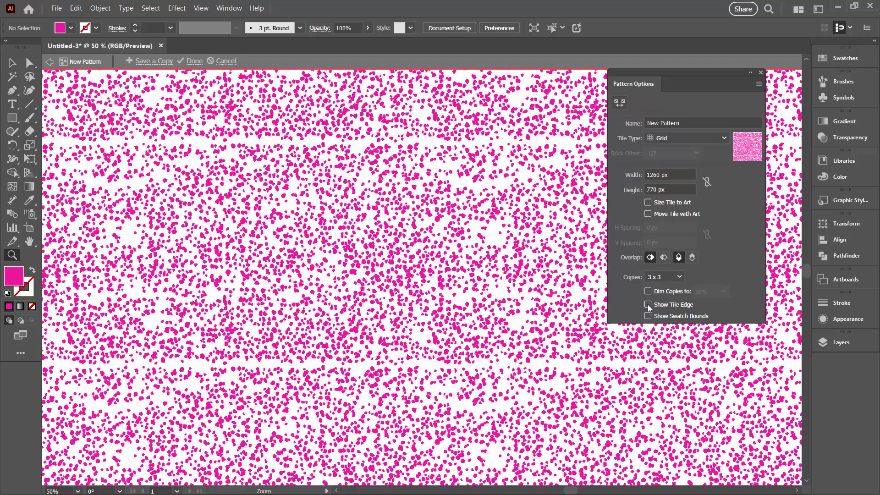
pyautogui.click(676, 174)
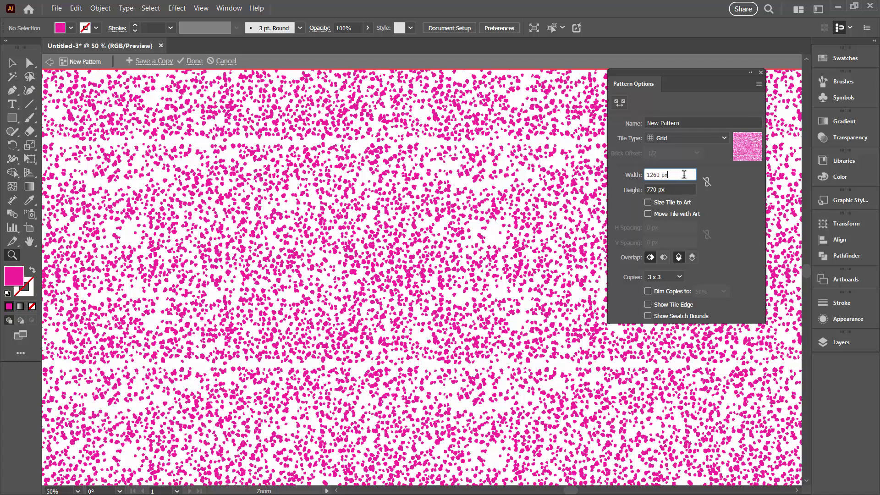
pyautogui.click(678, 189)
pyautogui.hotkey('shift', 'Down')
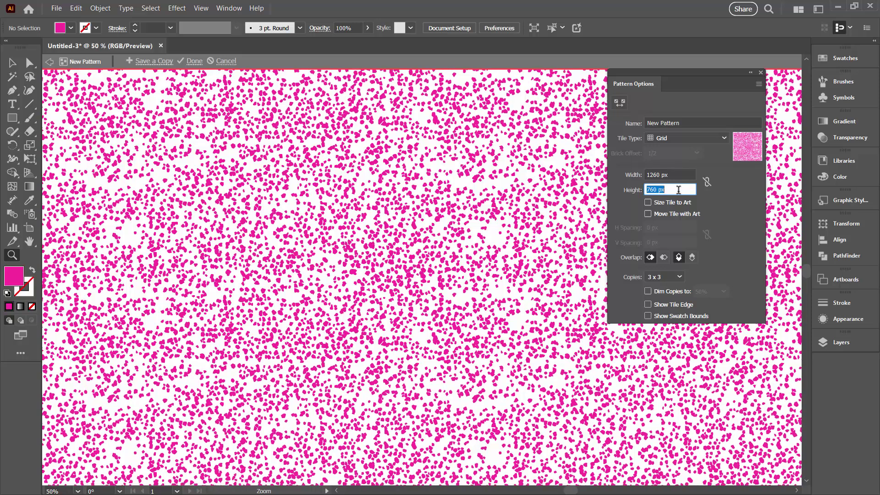
pyautogui.press('Down')
pyautogui.press('Down')
pyautogui.press('Down')
pyautogui.press('Down')
pyautogui.press('Down')
pyautogui.press('Down')
pyautogui.press('Down')
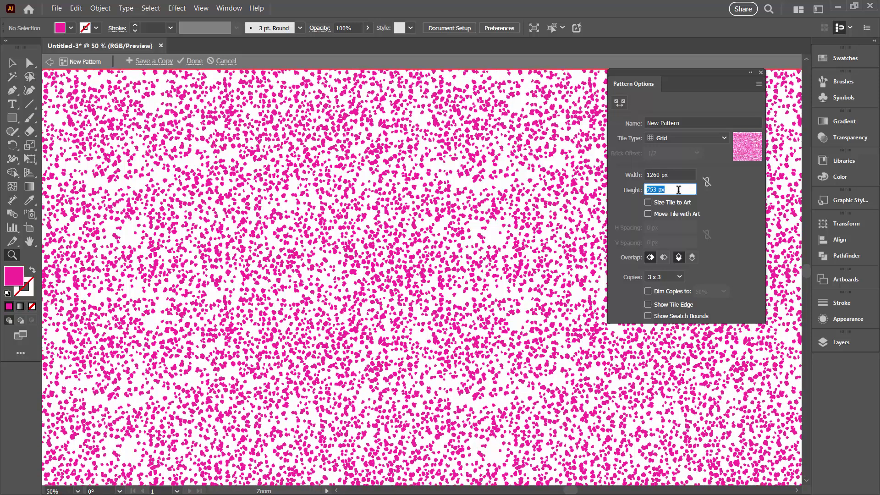
pyautogui.press('Down')
pyautogui.press('Down')
pyautogui.press('Down')
pyautogui.press('Down')
pyautogui.press('Down')
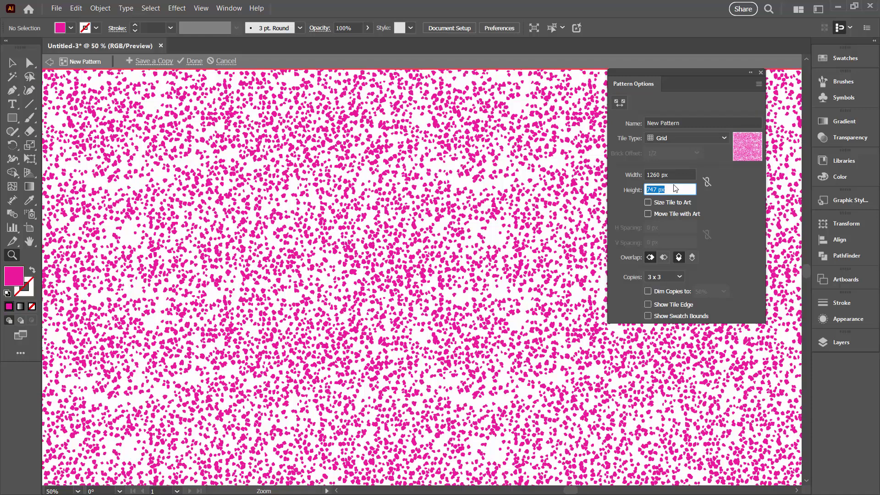
pyautogui.press('Down')
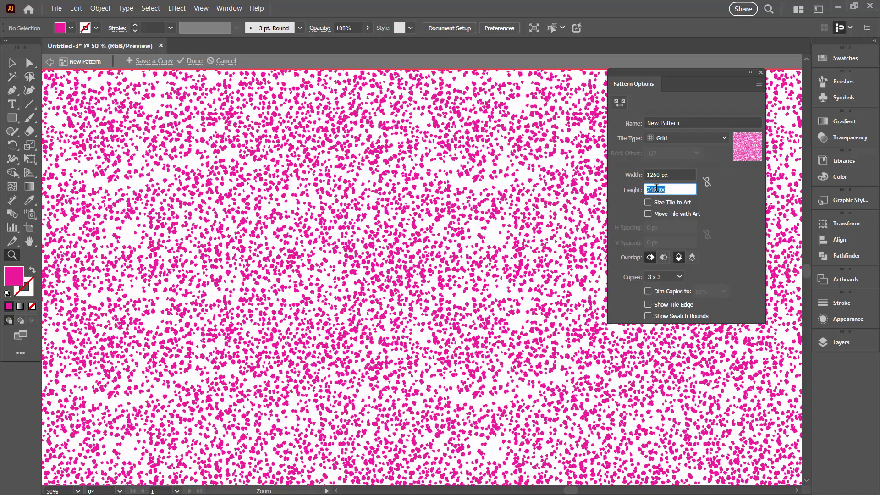
pyautogui.click(16, 259)
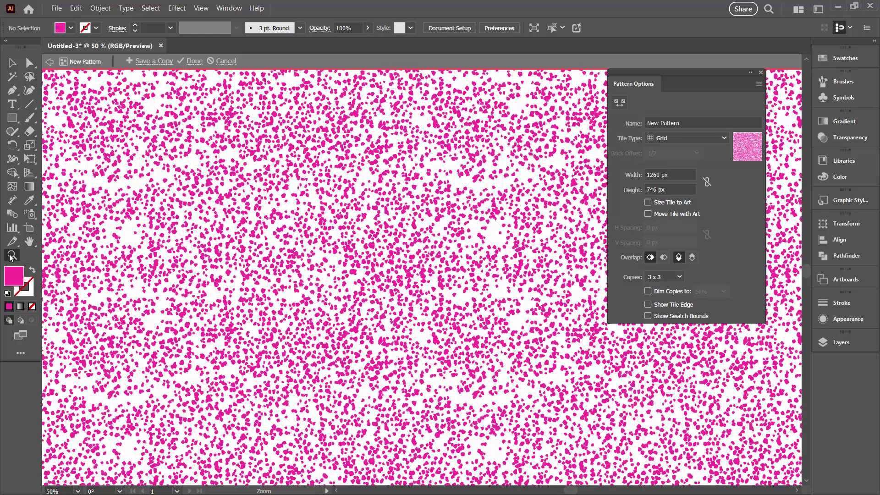
# Set the pattern preview to 9 x 9 copies
pyautogui.keyDown('alt'); pyautogui.click(348, 235); pyautogui.keyUp('alt')
pyautogui.keyDown('alt'); pyautogui.click(348, 233); pyautogui.keyUp('alt')
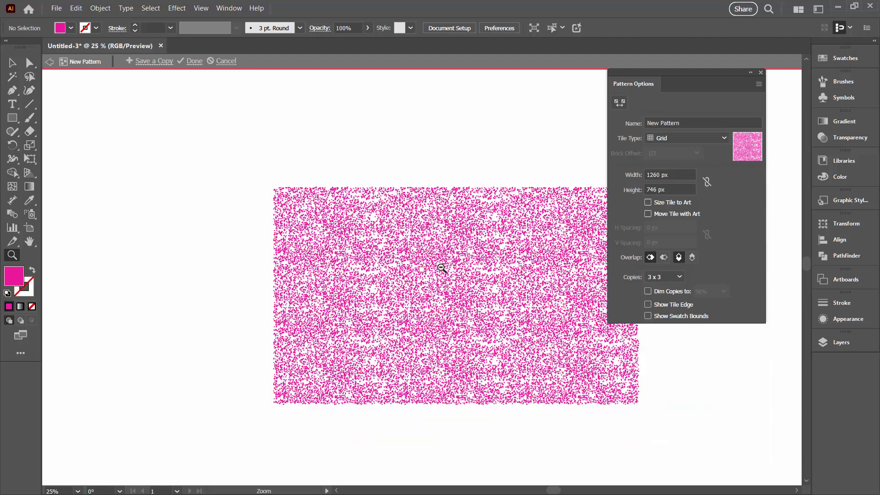
pyautogui.keyDown('alt'); pyautogui.click(442, 268); pyautogui.keyUp('alt')
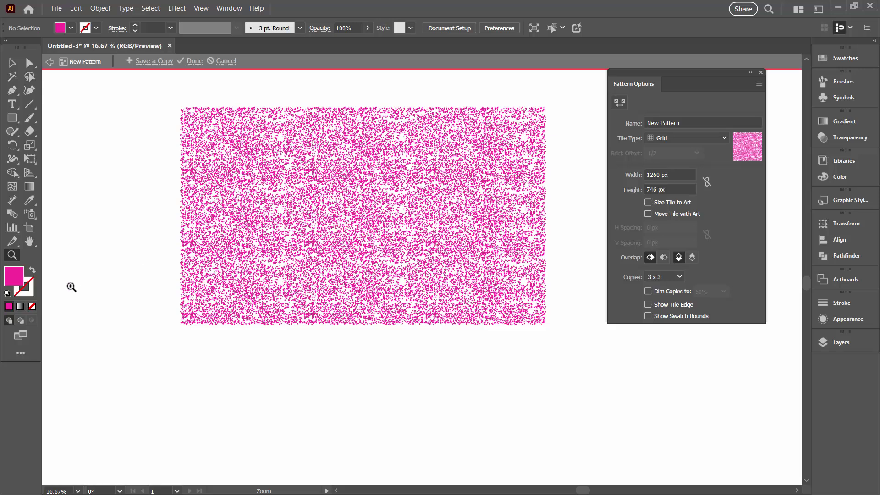
pyautogui.click(674, 278)
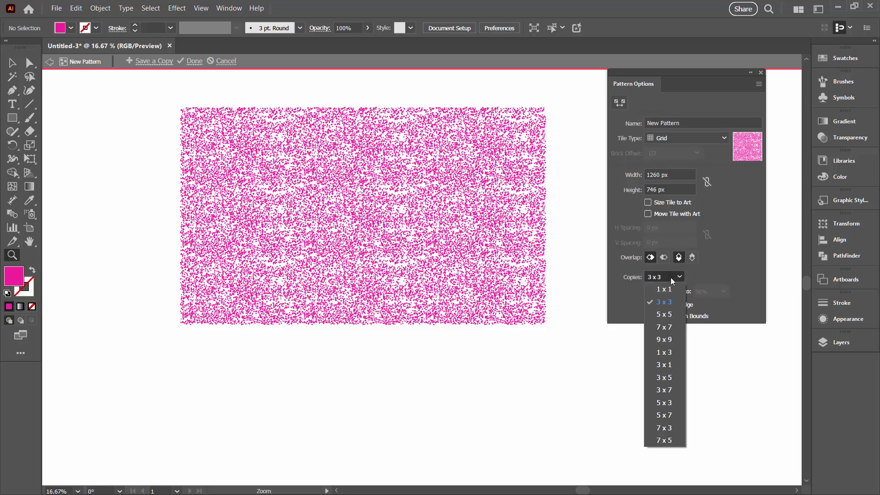
pyautogui.click(664, 339)
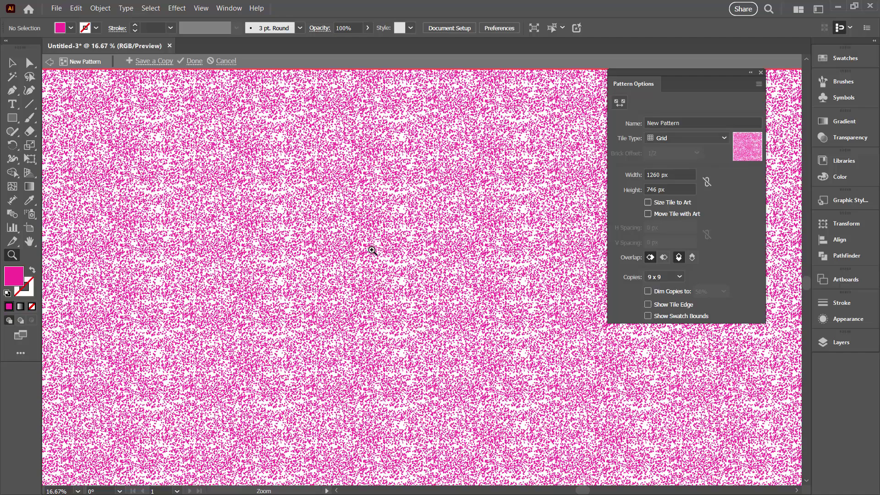
# Examine the 9 x 9 preview at several magnifications for gaps or seams between the repeats
pyautogui.click(373, 250)
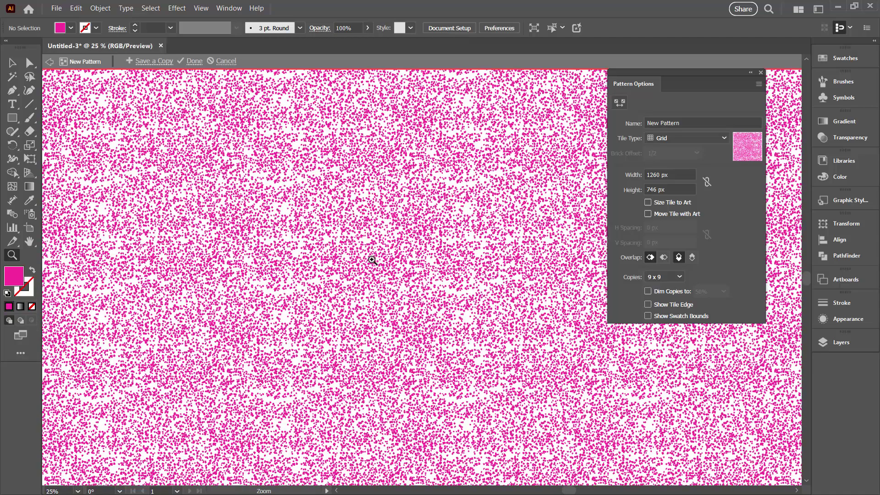
pyautogui.click(372, 260)
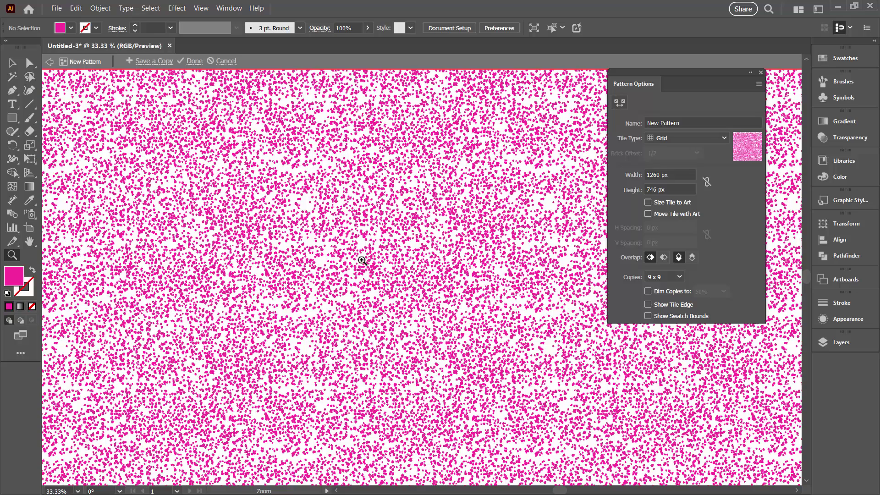
pyautogui.keyDown('alt'); pyautogui.click(363, 261); pyautogui.keyUp('alt')
pyautogui.keyDown('alt'); pyautogui.click(362, 260); pyautogui.keyUp('alt')
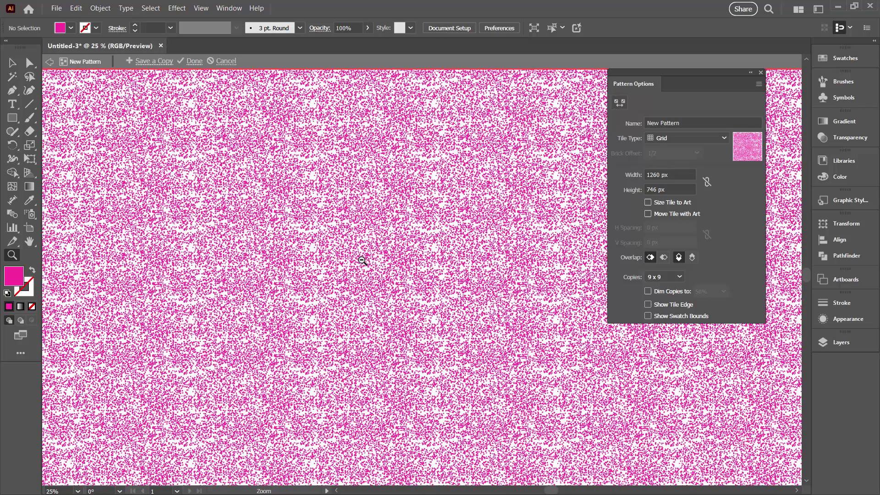
pyautogui.keyDown('alt'); pyautogui.click(363, 260); pyautogui.keyUp('alt')
pyautogui.keyDown('alt'); pyautogui.click(363, 262); pyautogui.keyUp('alt')
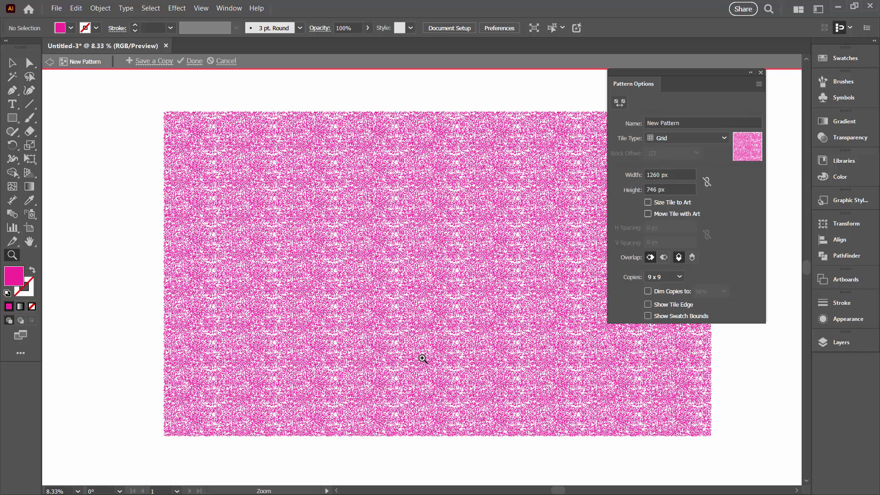
pyautogui.click(462, 286)
pyautogui.click(442, 304)
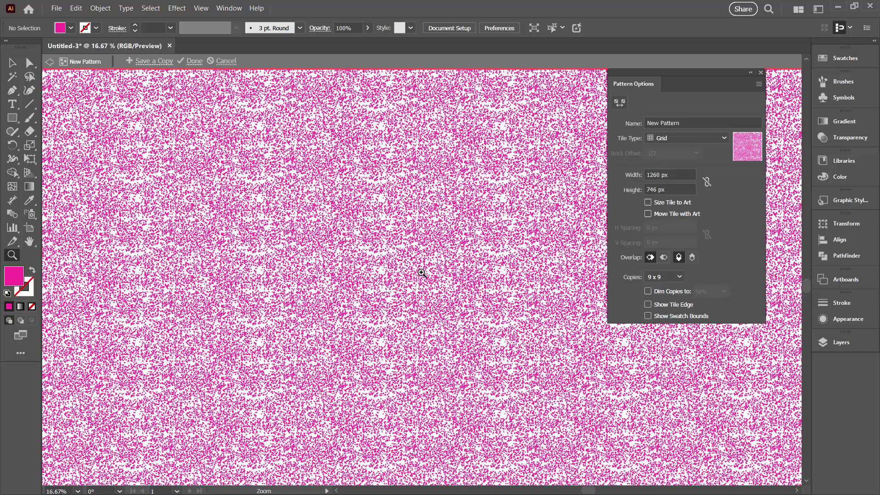
pyautogui.click(494, 237)
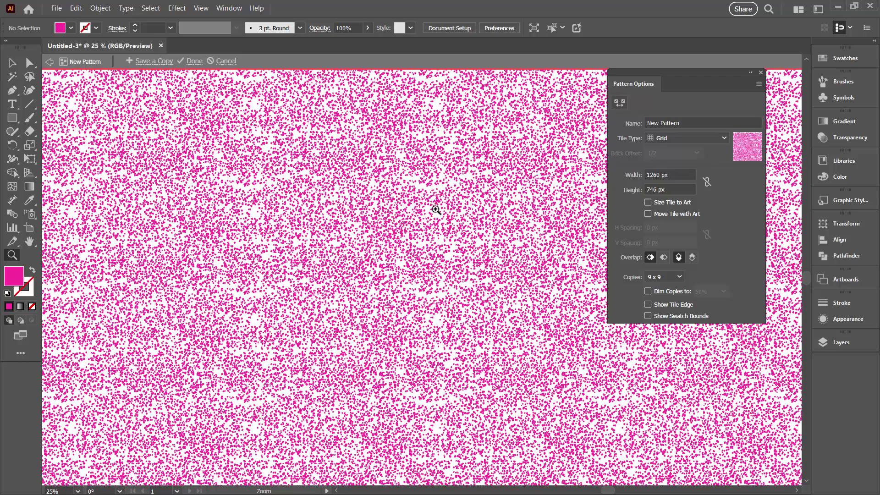
# Show the tile edge and move individual pink pieces into the empty white area near the tile's right side
pyautogui.click(648, 305)
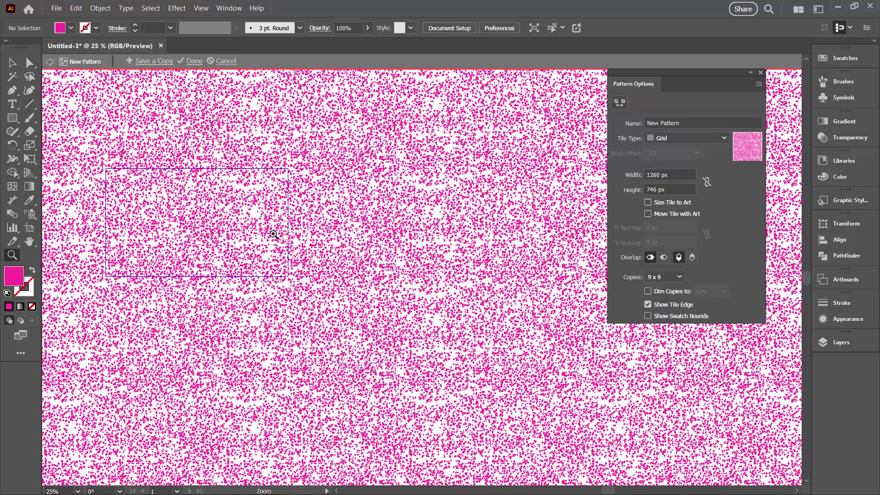
pyautogui.moveTo(219, 223); pyautogui.dragTo(340, 213)
pyautogui.click(12, 63)
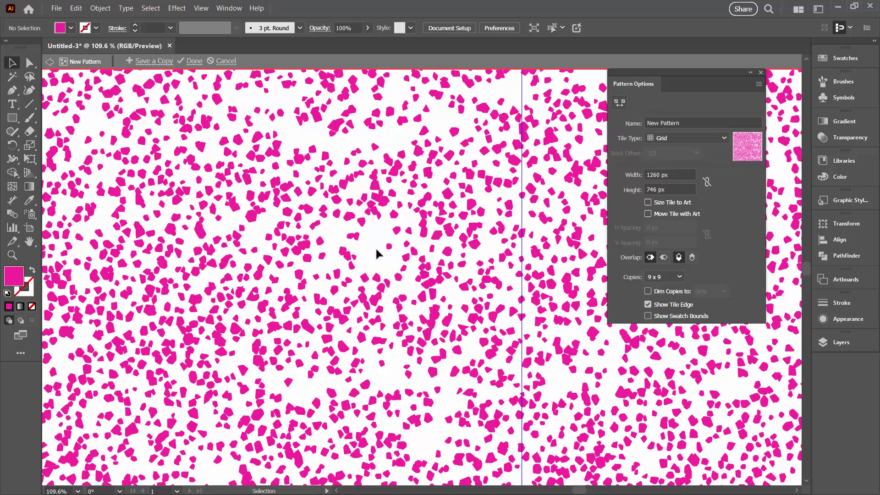
pyautogui.moveTo(427, 285); pyautogui.dragTo(407, 240)
pyautogui.click(376, 213)
pyautogui.click(12, 255)
pyautogui.click(389, 246)
pyautogui.click(12, 63)
pyautogui.moveTo(396, 276); pyautogui.dragTo(396, 277)
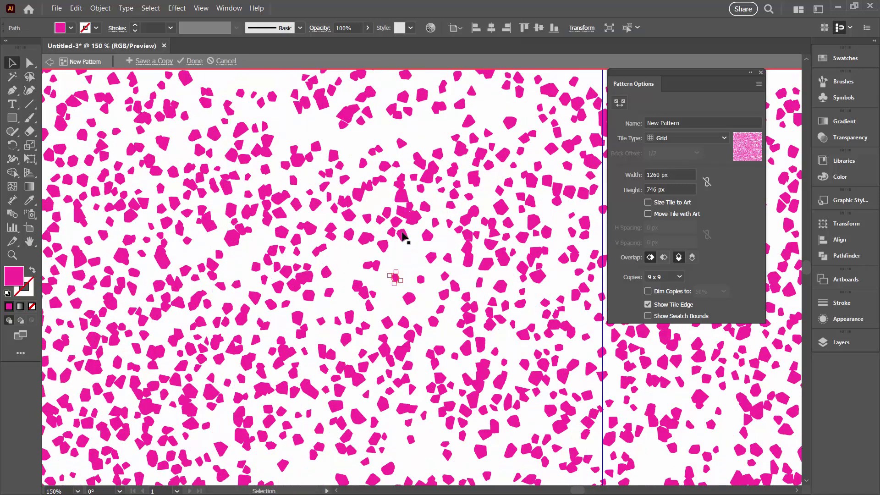
pyautogui.moveTo(414, 221); pyautogui.dragTo(391, 265)
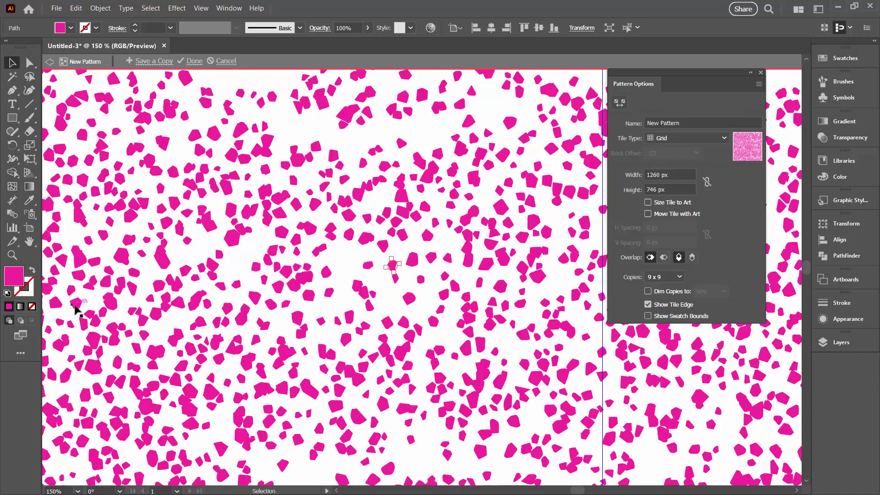
# Hide the tile edge and finish editing the pink pattern
pyautogui.click(12, 255)
pyautogui.keyDown('alt'); pyautogui.click(357, 295); pyautogui.keyUp('alt')
pyautogui.keyDown('alt'); pyautogui.click(357, 295); pyautogui.keyUp('alt')
pyautogui.keyDown('alt'); pyautogui.click(357, 295); pyautogui.keyUp('alt')
pyautogui.keyDown('alt'); pyautogui.click(357, 295); pyautogui.keyUp('alt')
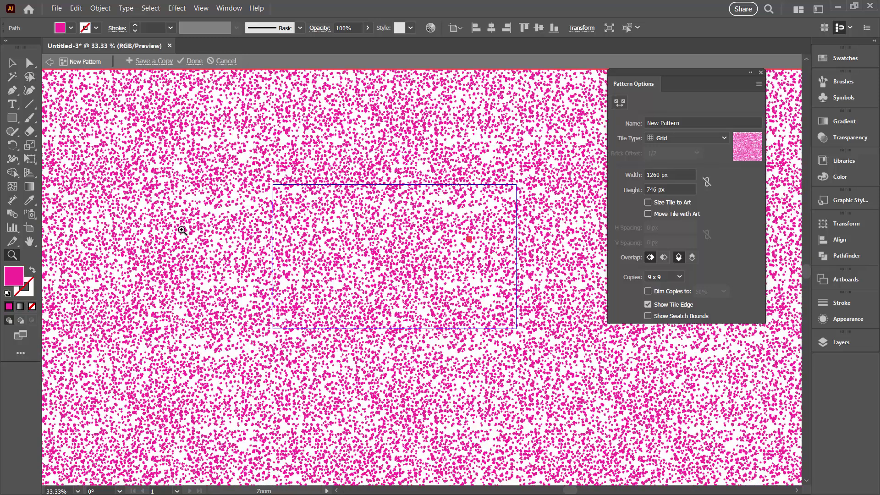
pyautogui.press('v')
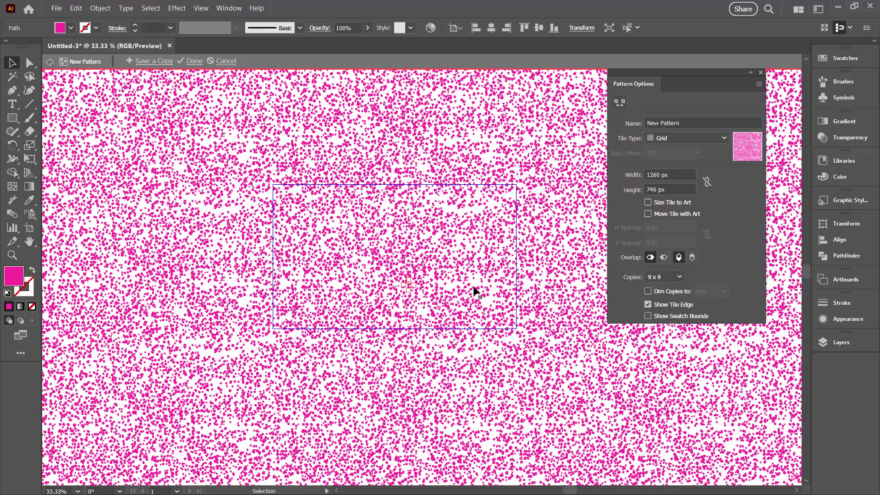
pyautogui.click(648, 305)
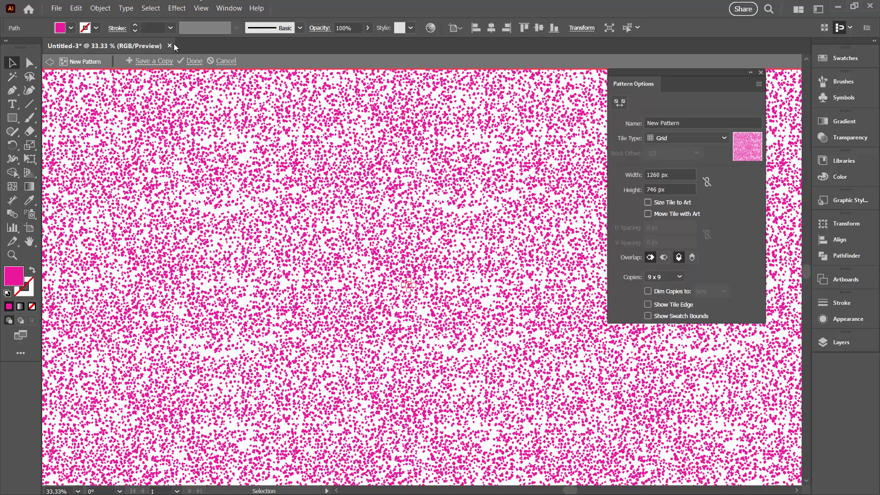
pyautogui.click(194, 61)
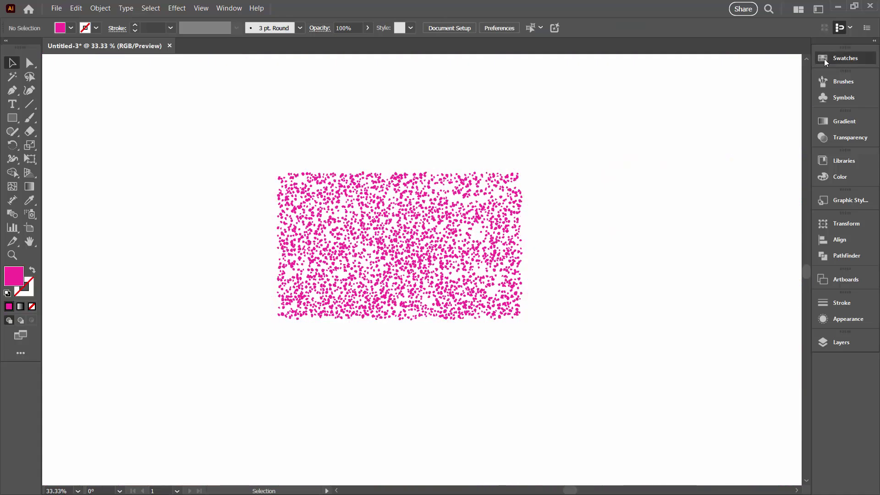
# Duplicate the pink pattern swatch and open the copy for editing with its tile edge shown
pyautogui.click(845, 57)
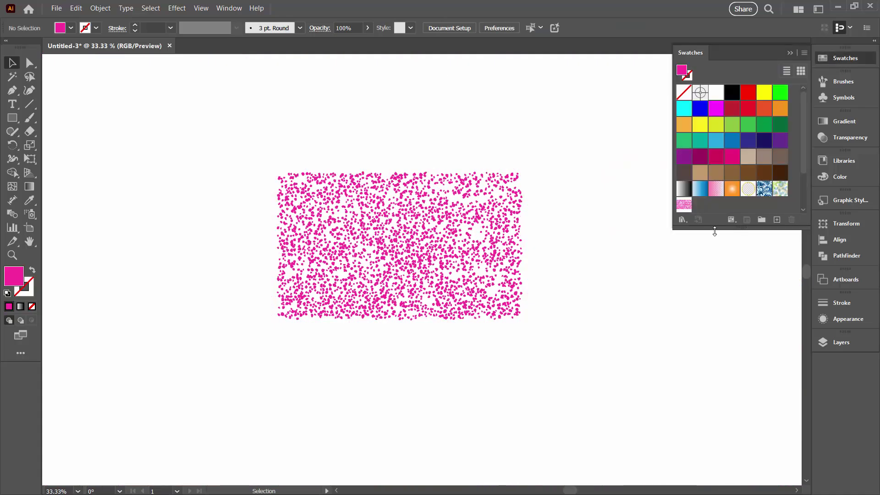
pyautogui.moveTo(715, 231); pyautogui.dragTo(715, 274)
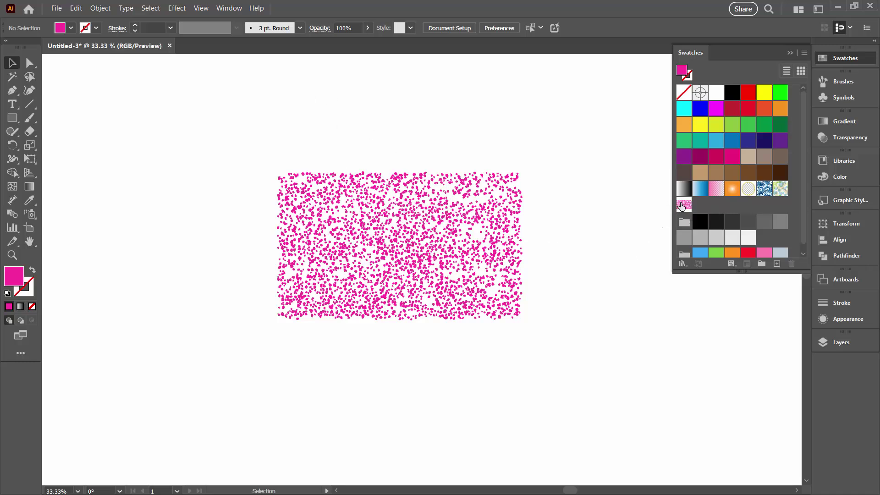
pyautogui.moveTo(682, 207); pyautogui.dragTo(778, 263)
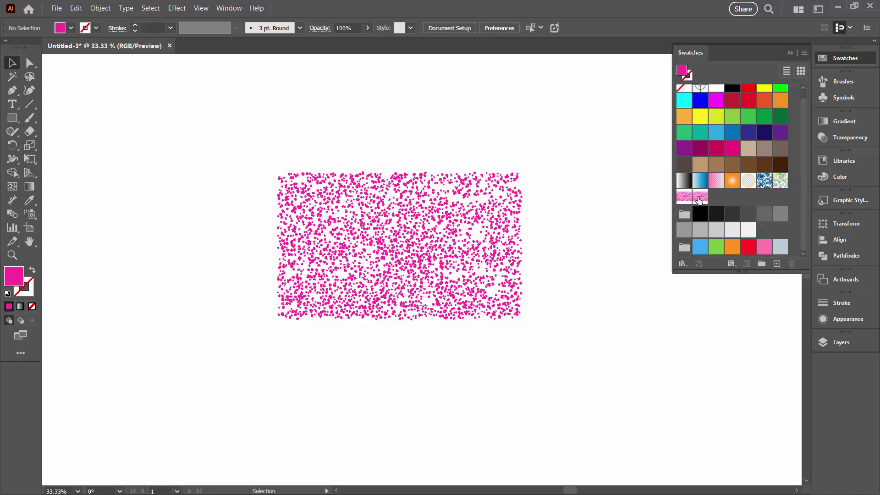
pyautogui.doubleClick(698, 199)
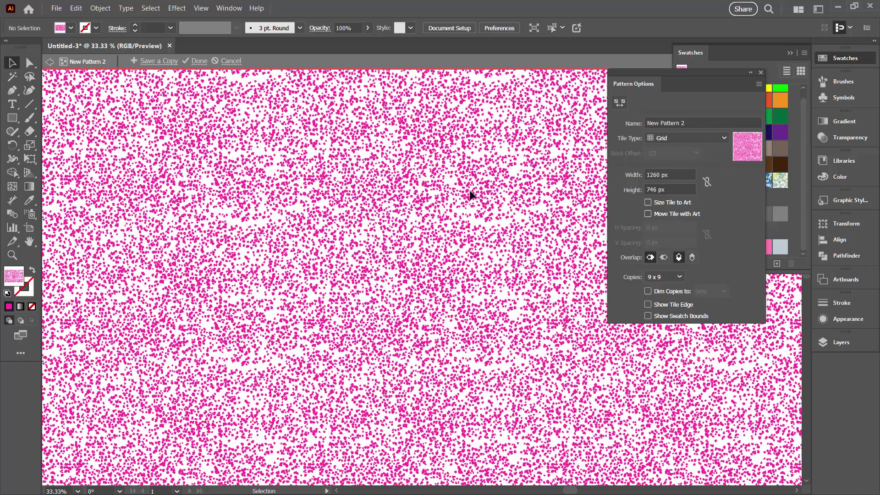
pyautogui.click(663, 305)
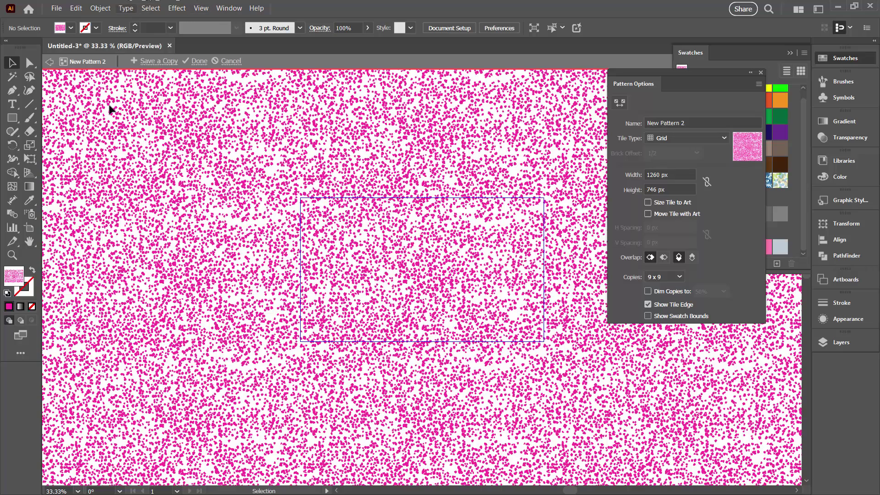
# Set a black fill (000000) and create a 1260 x 746 px rectangle over the pattern tile
pyautogui.click(12, 118)
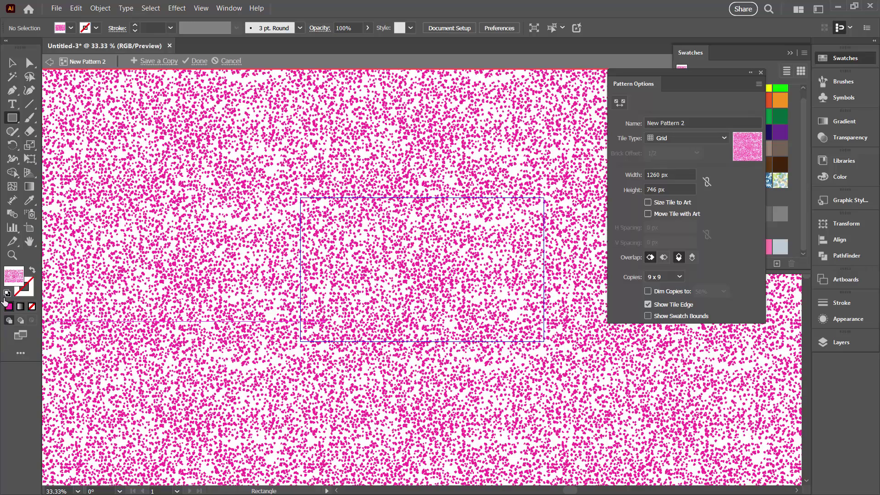
pyautogui.click(21, 306)
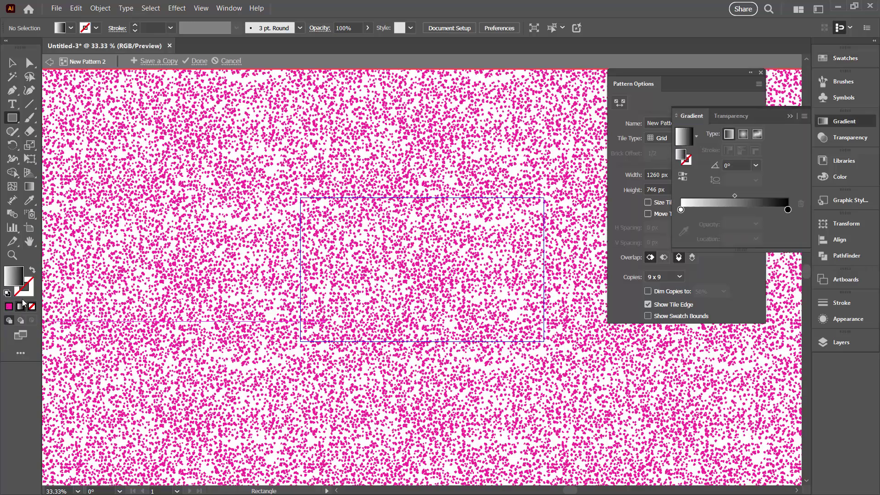
pyautogui.click(8, 307)
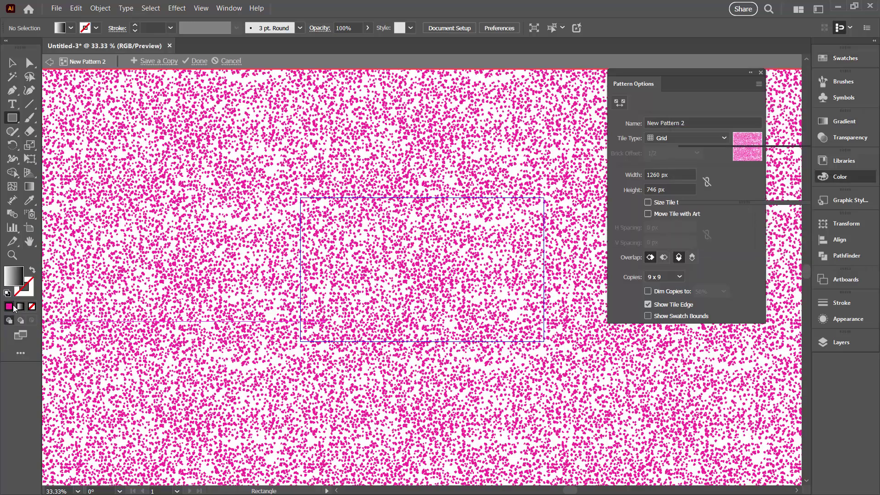
pyautogui.click(693, 172)
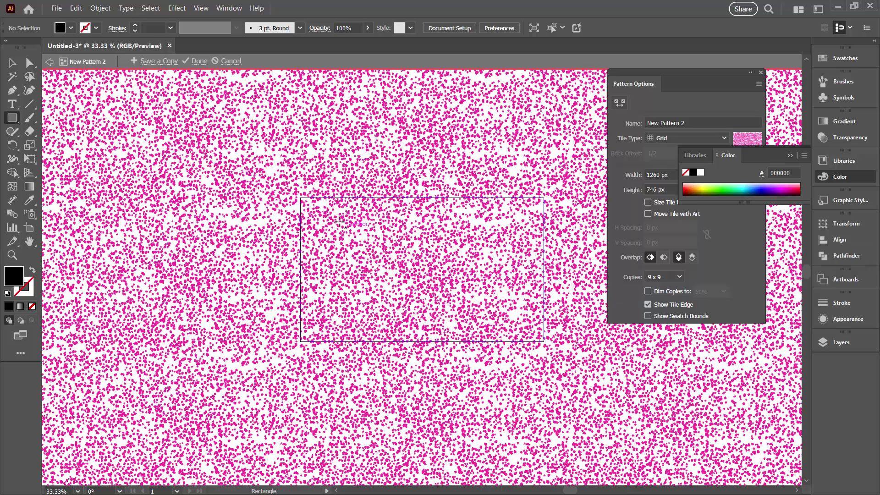
pyautogui.click(308, 205)
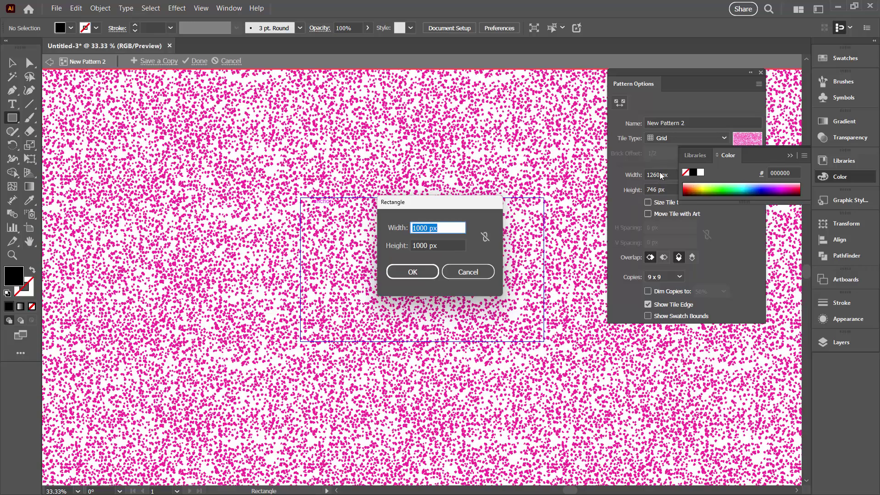
pyautogui.write('1260')
pyautogui.press('Tab')
pyautogui.write('746')
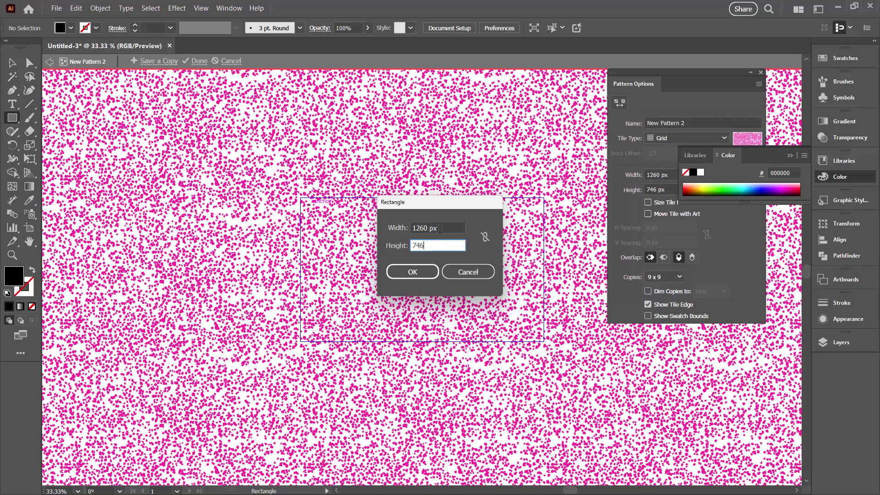
pyautogui.press('Return')
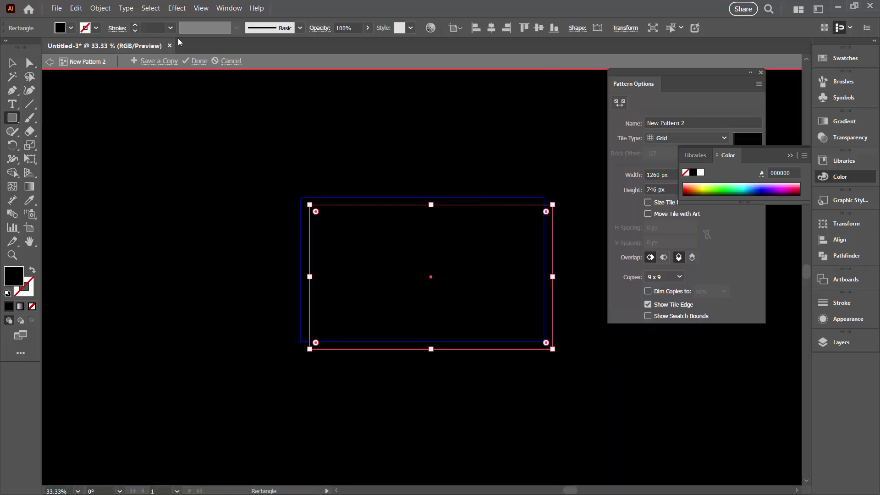
# Send the black rectangle behind the pink pieces and shift it slightly up and left to close the gaps between repeats
pyautogui.click(104, 13)
pyautogui.moveTo(110, 31)
pyautogui.click(234, 60)
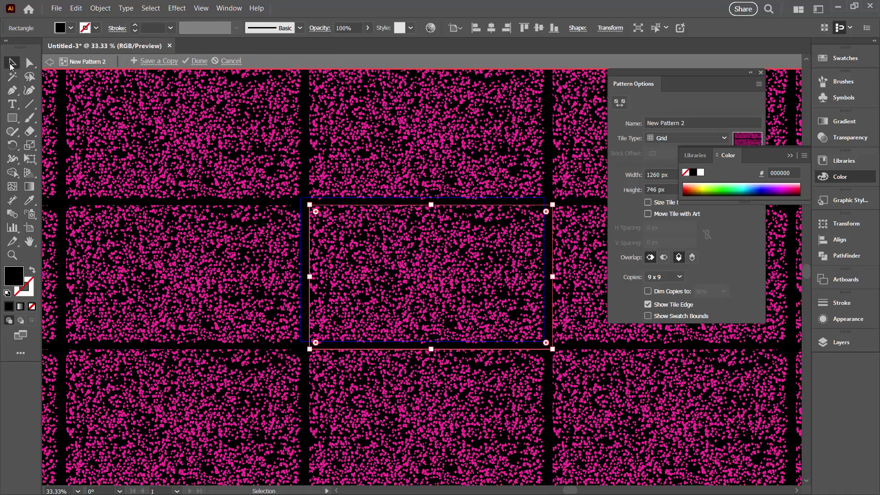
pyautogui.click(13, 62)
pyautogui.moveTo(319, 344)
pyautogui.mouseDown()
pyautogui.moveTo(329, 343)
pyautogui.moveTo(320, 340)
pyautogui.mouseUp()
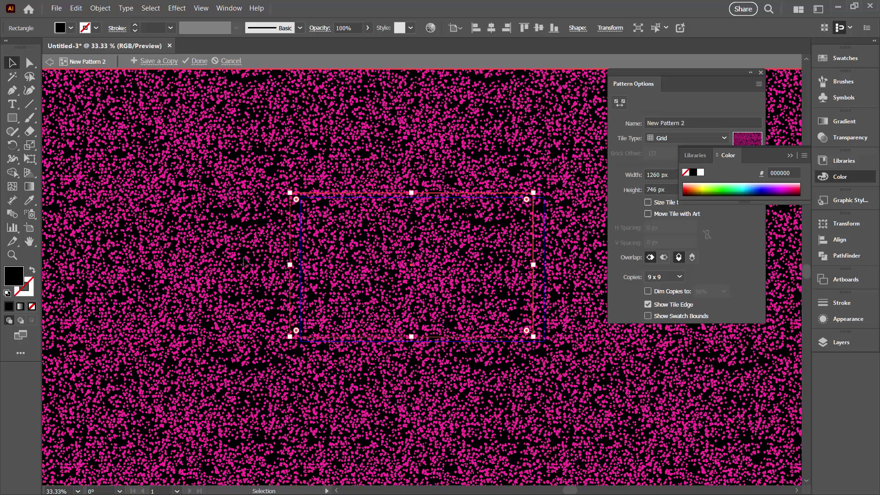
# Inspect the black rectangle's edges and corners against the tile edge
pyautogui.click(12, 255)
pyautogui.moveTo(290, 185); pyautogui.dragTo(310, 193)
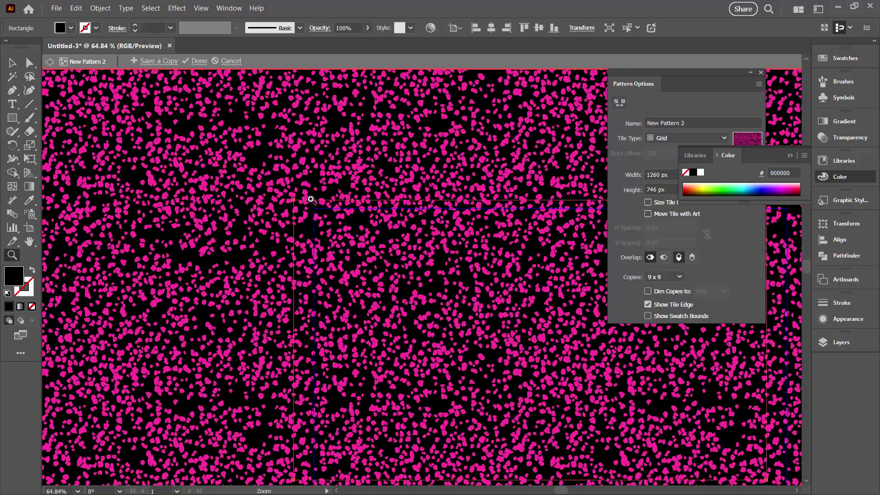
pyautogui.press('space')
pyautogui.moveTo(342, 299); pyautogui.dragTo(334, 142)
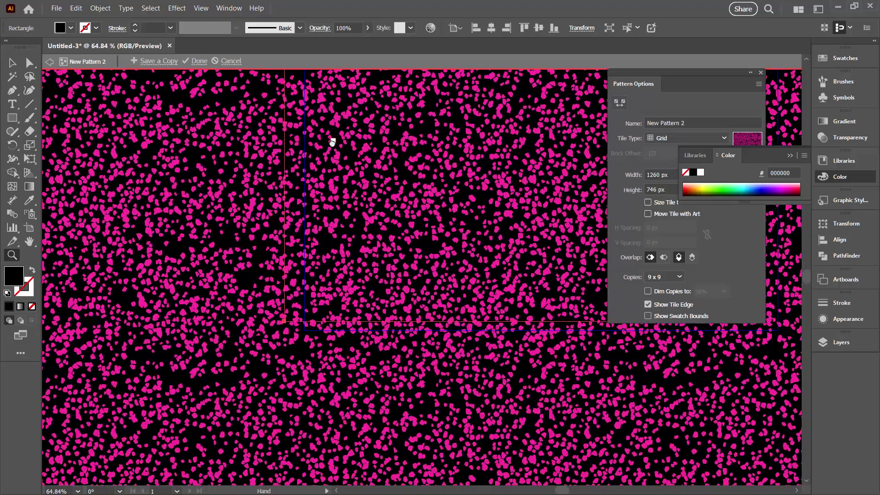
pyautogui.moveTo(522, 326); pyautogui.dragTo(315, 335)
pyautogui.moveTo(500, 298); pyautogui.dragTo(436, 325)
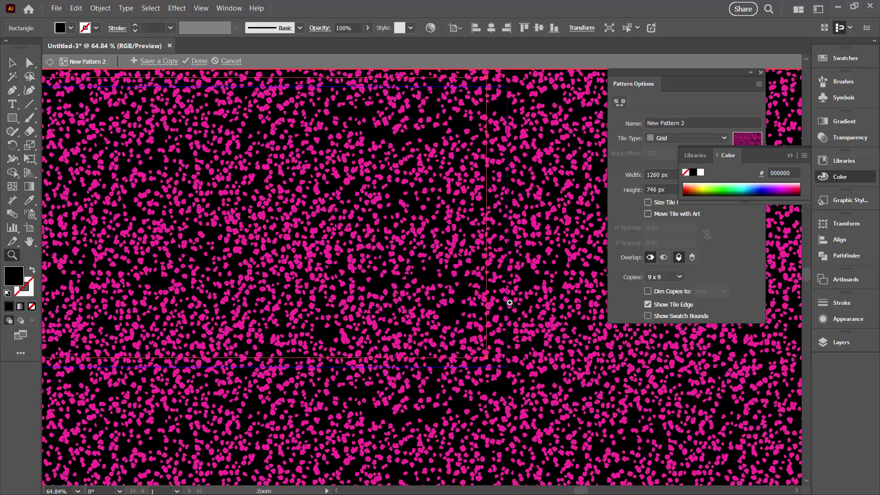
# Finish editing the black-background pattern and show the artboard fitted in the window
pyautogui.moveTo(410, 139); pyautogui.dragTo(546, 157)
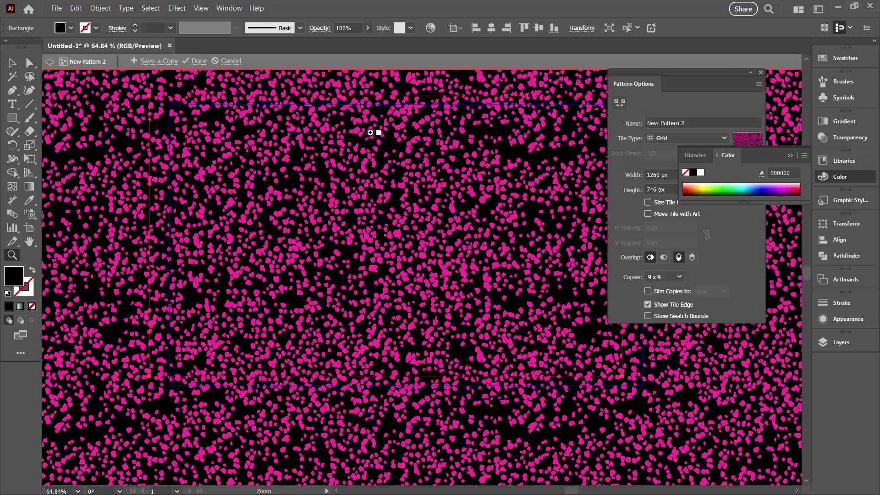
pyautogui.click(199, 62)
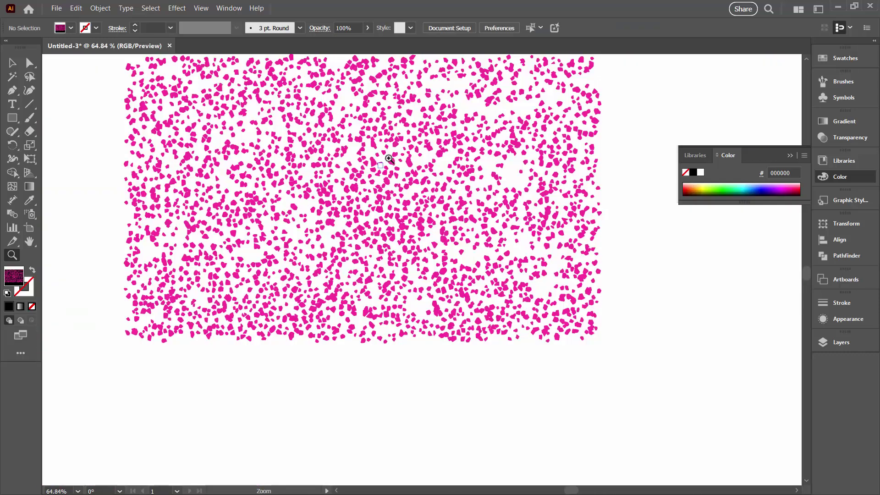
pyautogui.click(201, 8)
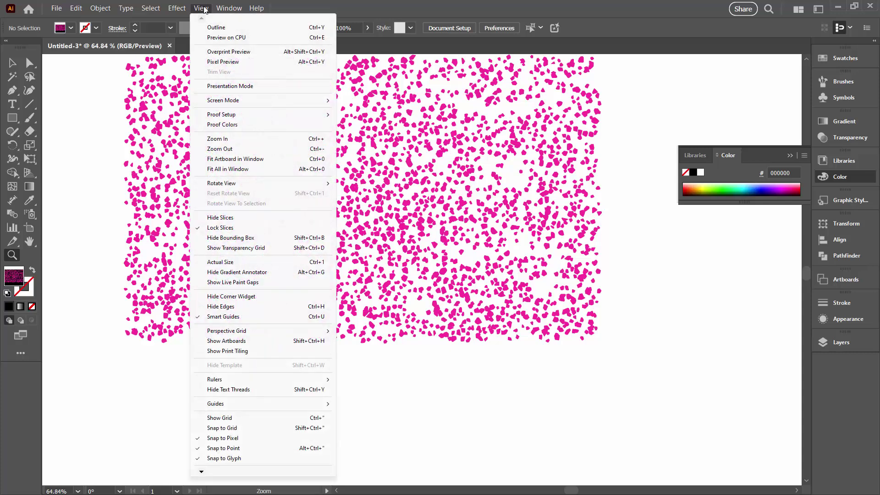
pyautogui.click(226, 341)
pyautogui.hotkey('ctrl', '0')
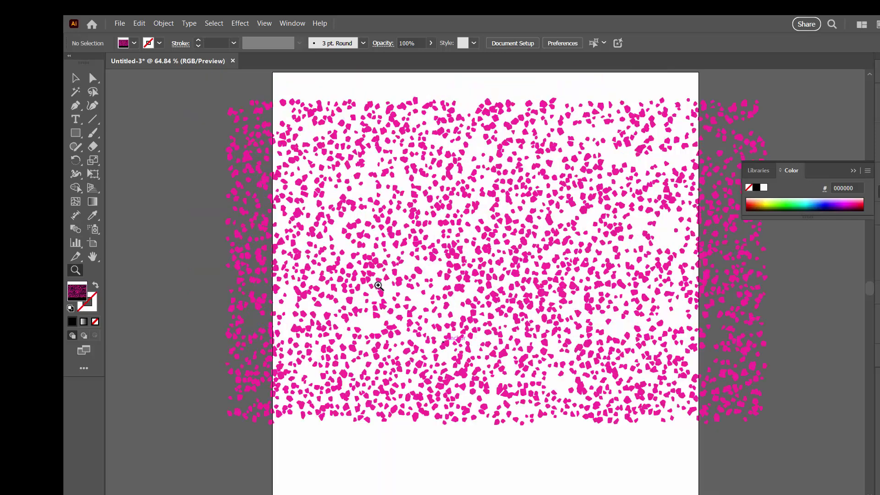
# Delete all the loose pink pieces from the artboard
pyautogui.click(13, 62)
pyautogui.scroll(-3, 761, 457)
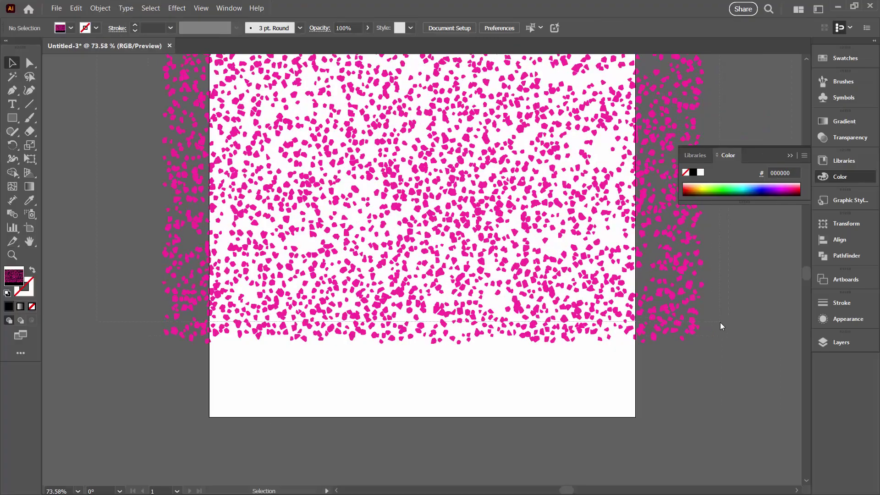
pyautogui.hotkey('ctrl', 'a')
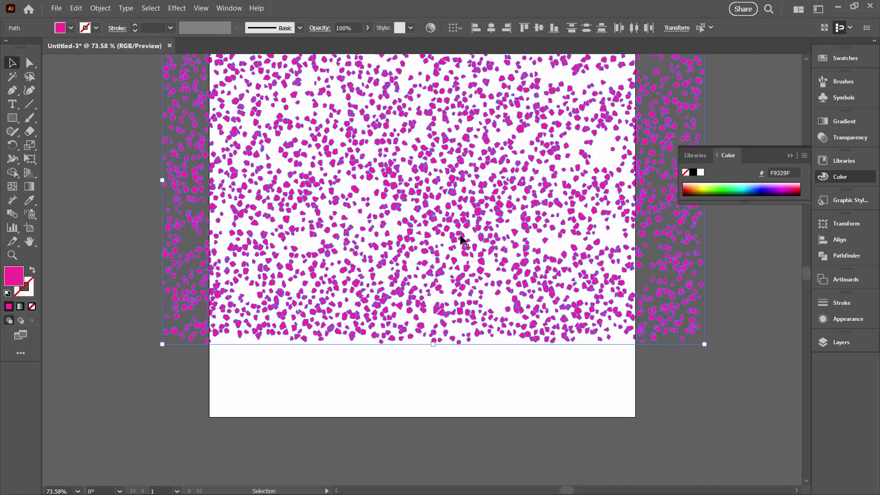
pyautogui.press('Delete')
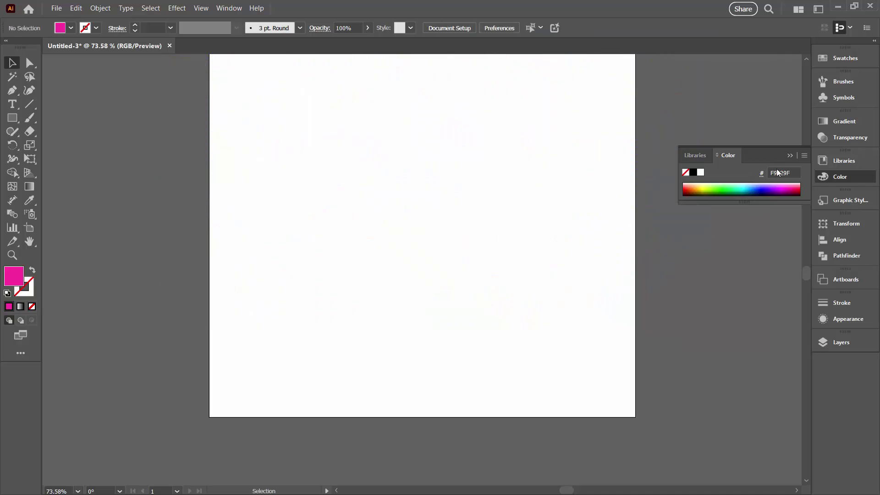
# Create a 1000 x 1000 px rectangle and align it so that it covers the artboard exactly
pyautogui.click(790, 156)
pyautogui.press('space')
pyautogui.moveTo(402, 176); pyautogui.dragTo(421, 242)
pyautogui.click(13, 118)
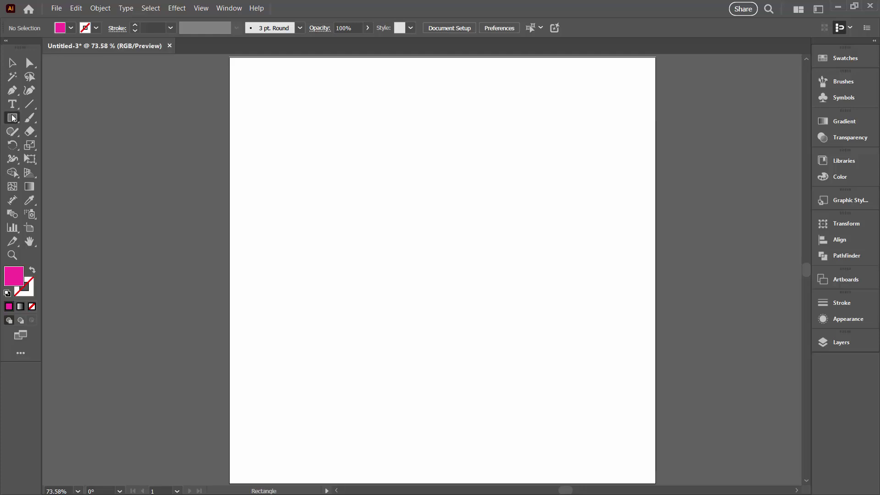
pyautogui.click(325, 196)
pyautogui.write('1000')
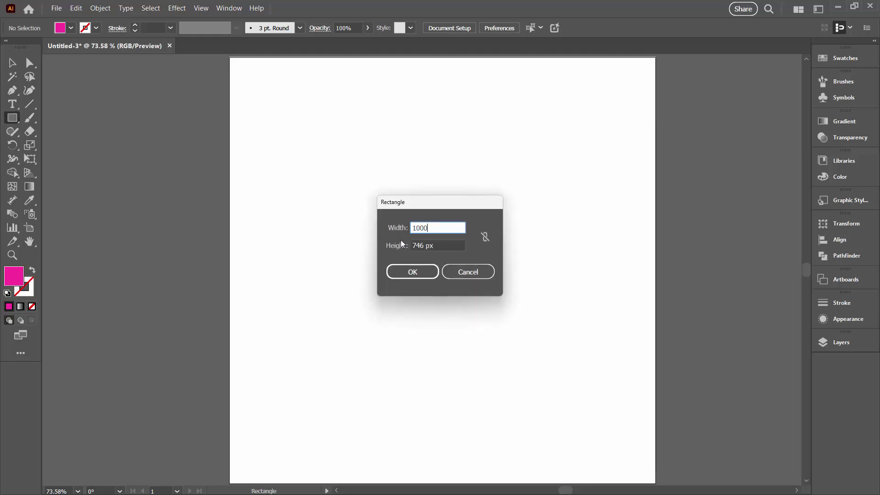
pyautogui.press('Tab')
pyautogui.write('100')
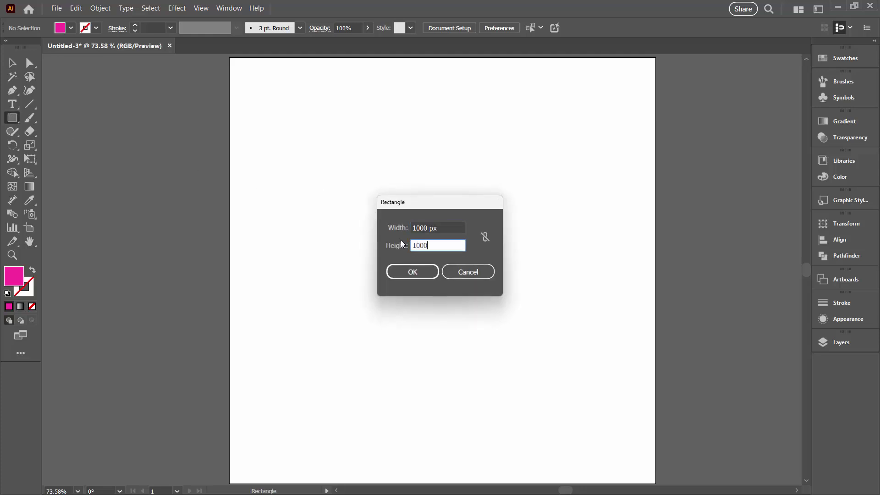
pyautogui.press('Return')
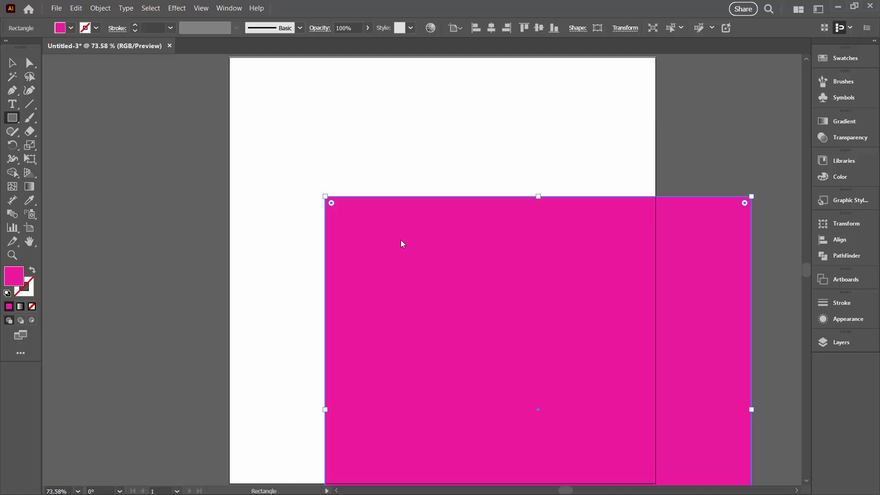
pyautogui.click(507, 28)
pyautogui.click(539, 28)
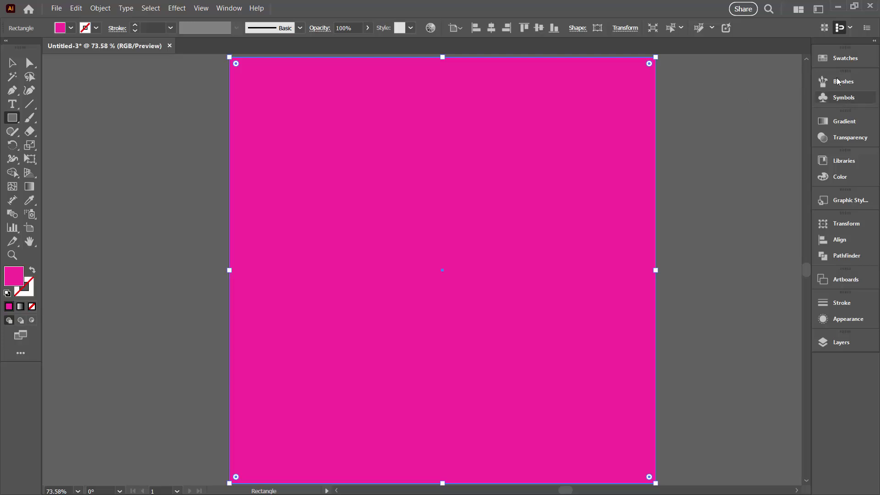
# Fill the square with the black-background pink pattern and scale only the pattern to 50%, leaving the object untransformed
pyautogui.click(844, 58)
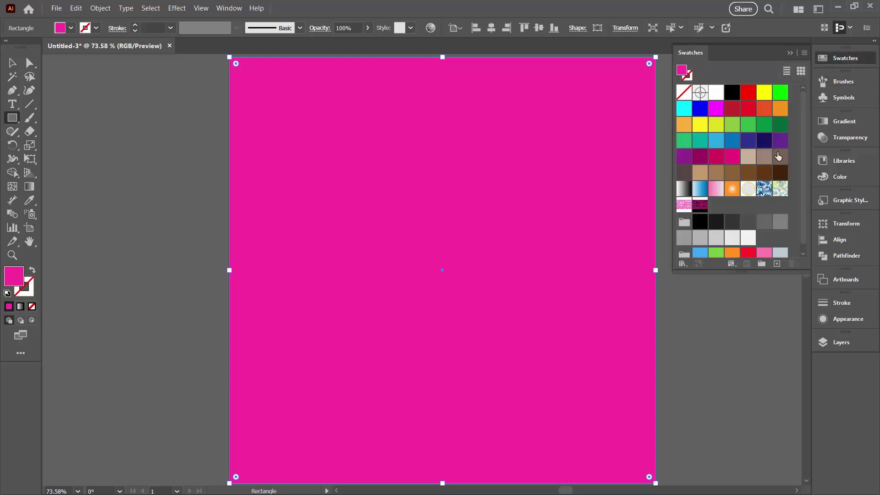
pyautogui.click(700, 205)
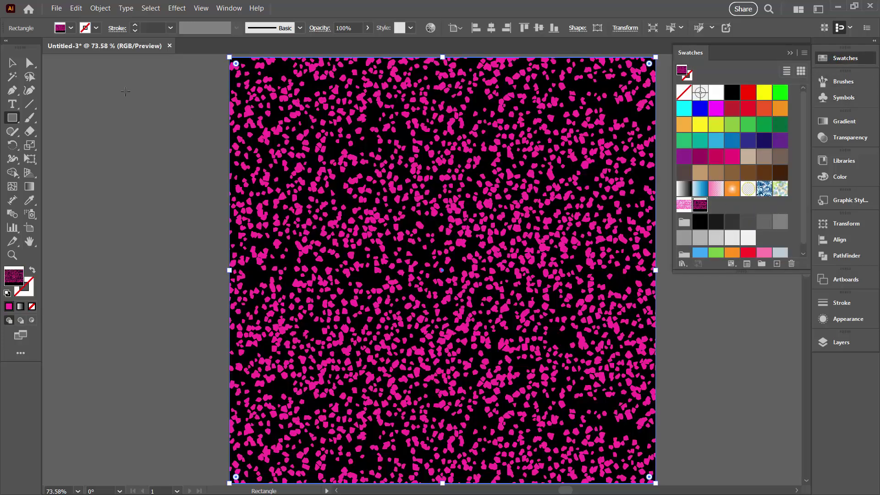
pyautogui.click(95, 10)
pyautogui.moveTo(107, 21)
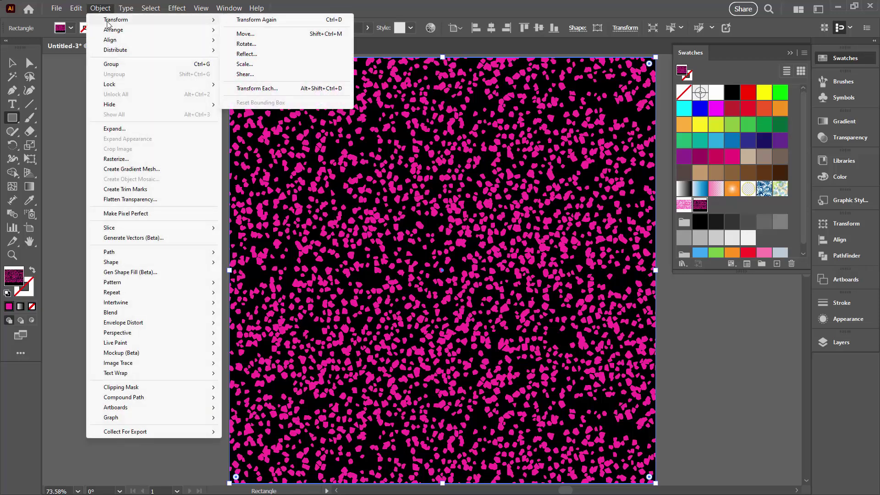
pyautogui.click(244, 65)
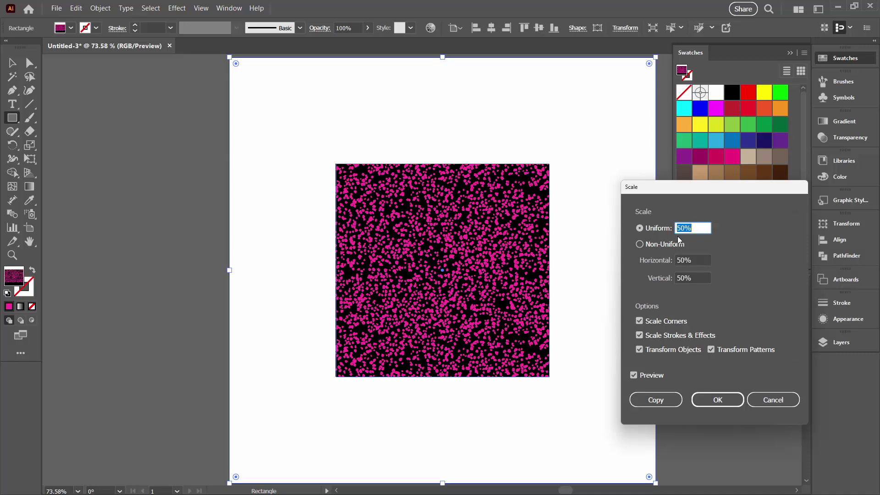
pyautogui.click(640, 351)
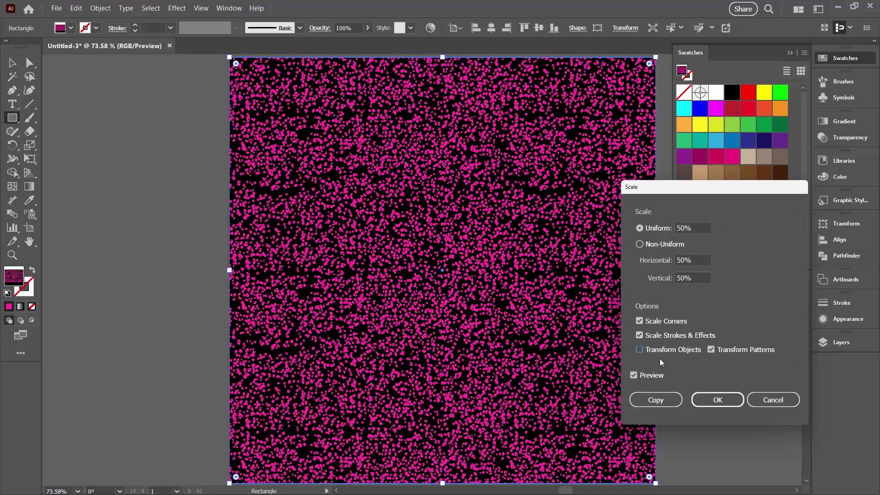
pyautogui.click(704, 401)
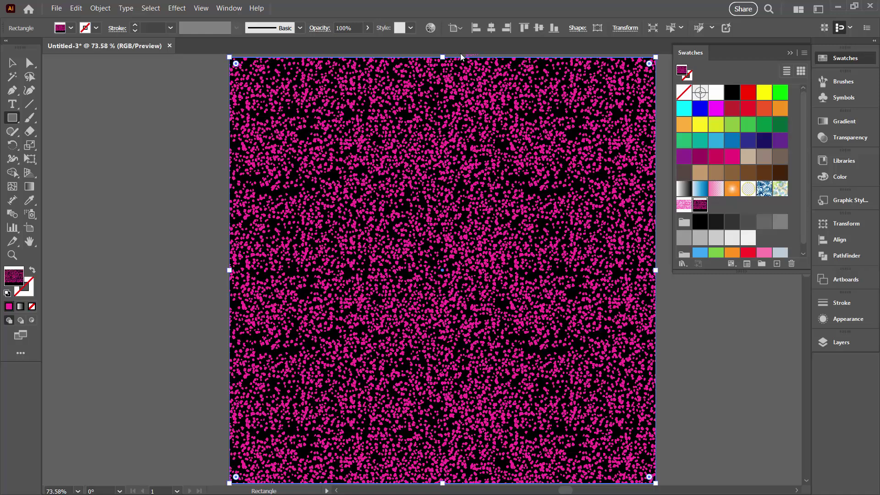
# Open the advanced Recolor Artwork options for the square and add a new color for the black so it can be changed
pyautogui.click(430, 28)
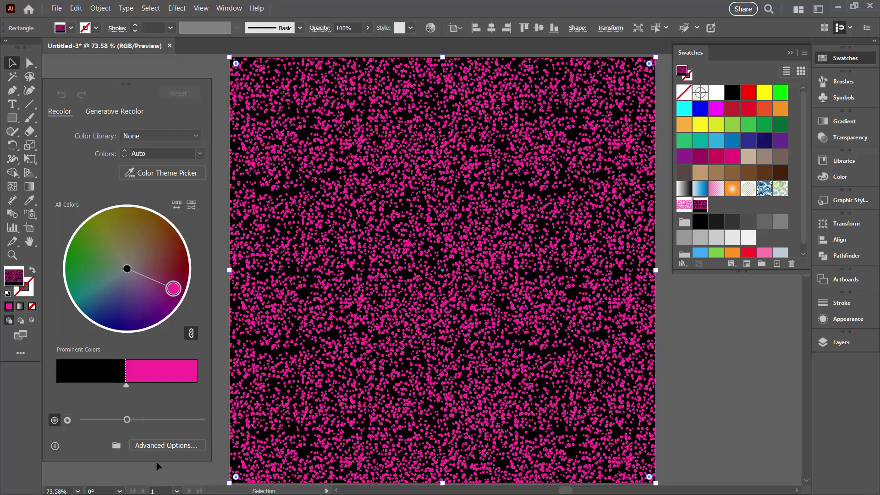
pyautogui.click(149, 448)
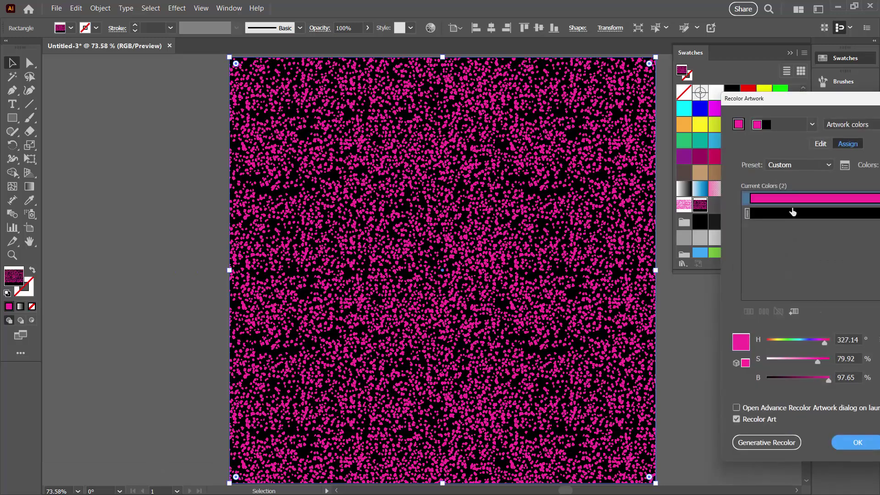
pyautogui.moveTo(778, 100); pyautogui.dragTo(233, 87)
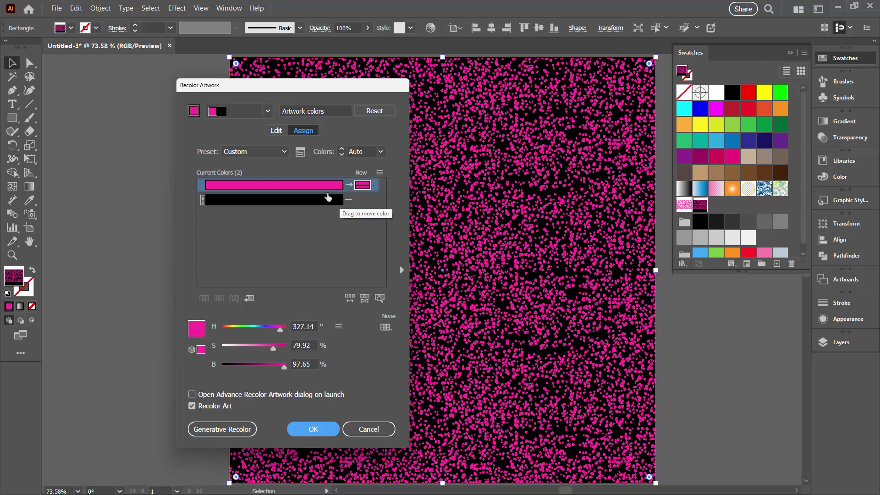
pyautogui.doubleClick(364, 202)
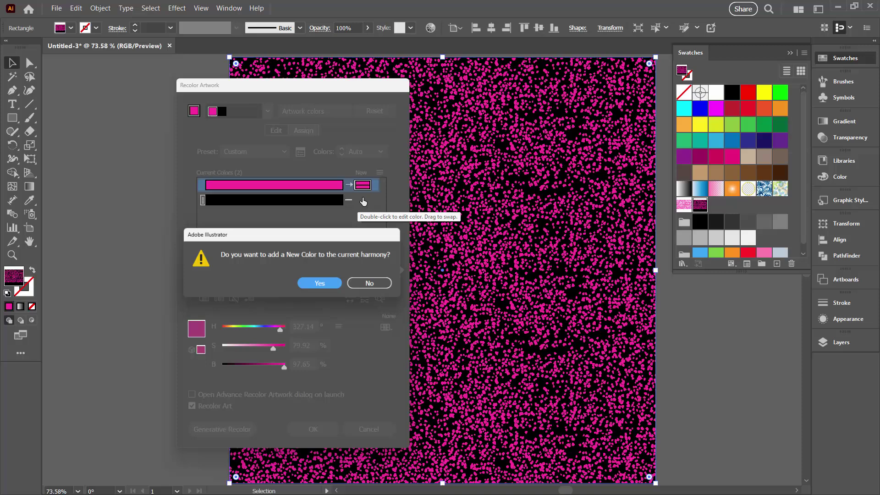
pyautogui.click(321, 285)
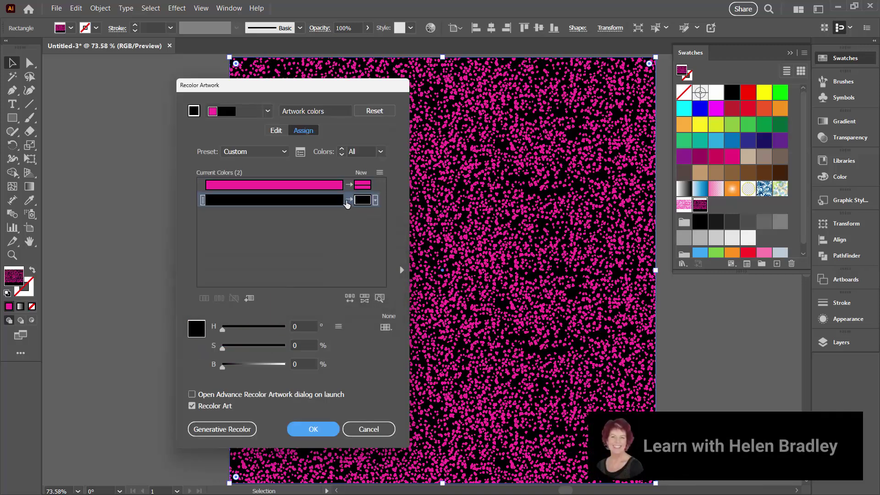
# Brighten the background color to 65.27% on the color wheel, unlink the harmony colors and shift the background to a reddish brown
pyautogui.click(277, 131)
pyautogui.moveTo(291, 90); pyautogui.dragTo(214, 81)
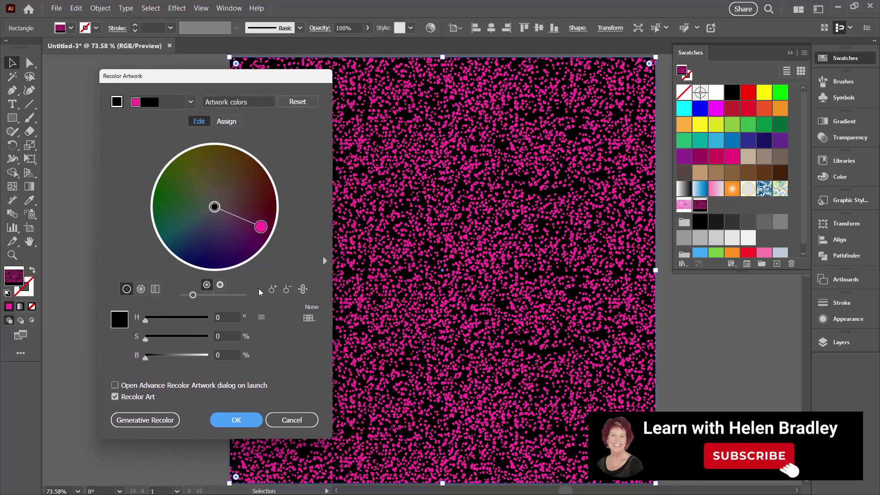
pyautogui.moveTo(192, 295); pyautogui.dragTo(229, 297)
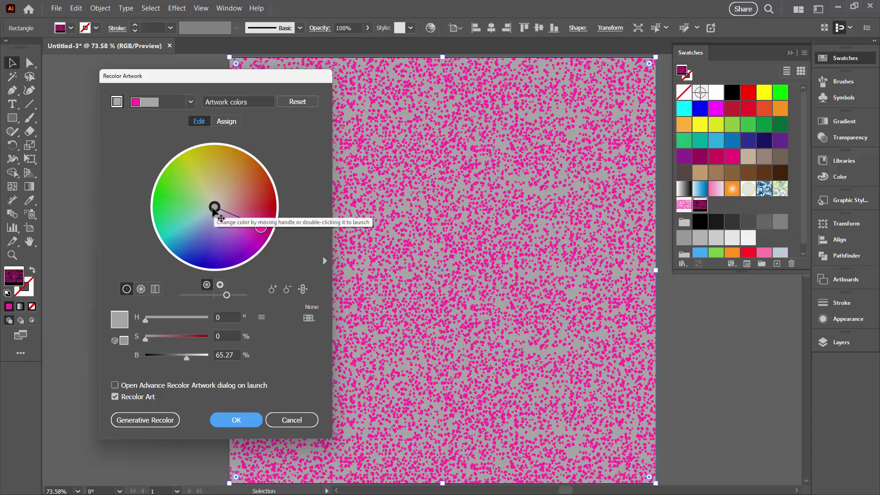
pyautogui.click(303, 290)
pyautogui.moveTo(214, 207); pyautogui.dragTo(244, 190)
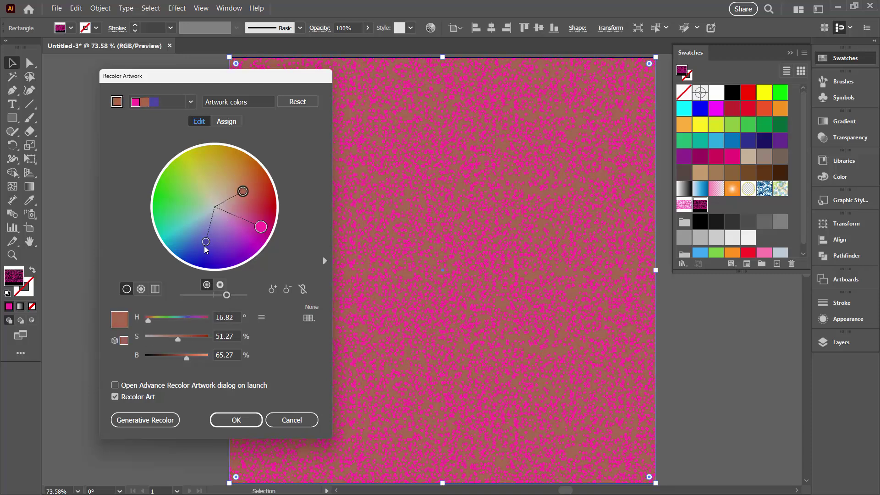
# Remove the extra blue color, recolor the background to a grayish lilac and the pieces to vivid violet, and apply the recoloring
pyautogui.moveTo(205, 242)
pyautogui.mouseDown()
pyautogui.moveTo(230, 260)
pyautogui.moveTo(214, 240)
pyautogui.mouseUp()
pyautogui.rightClick(219, 240)
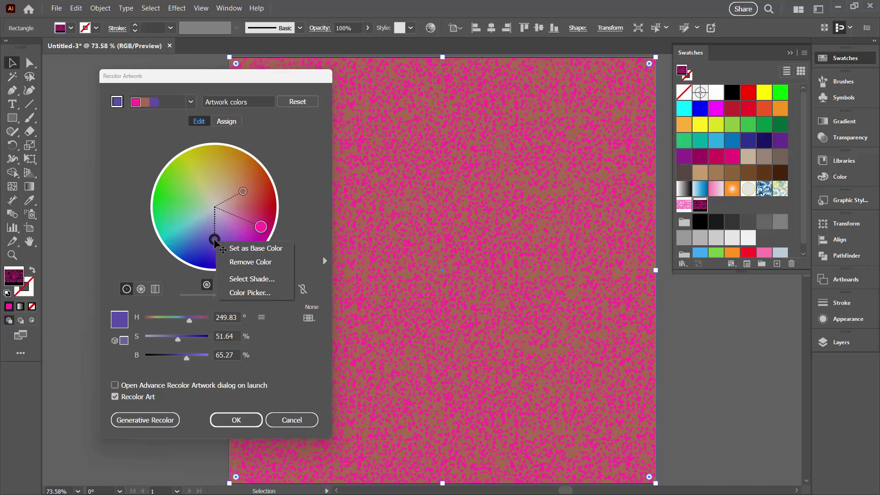
pyautogui.click(228, 244)
pyautogui.moveTo(243, 191); pyautogui.dragTo(213, 214)
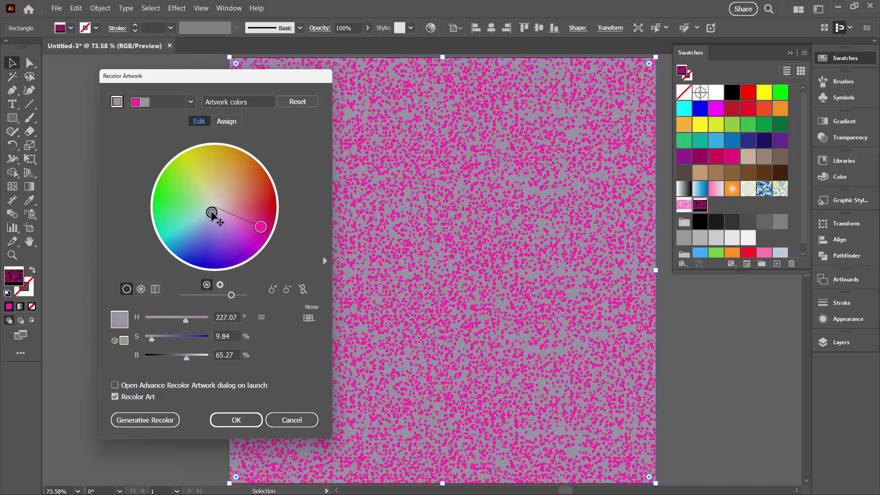
pyautogui.moveTo(261, 226); pyautogui.dragTo(227, 263)
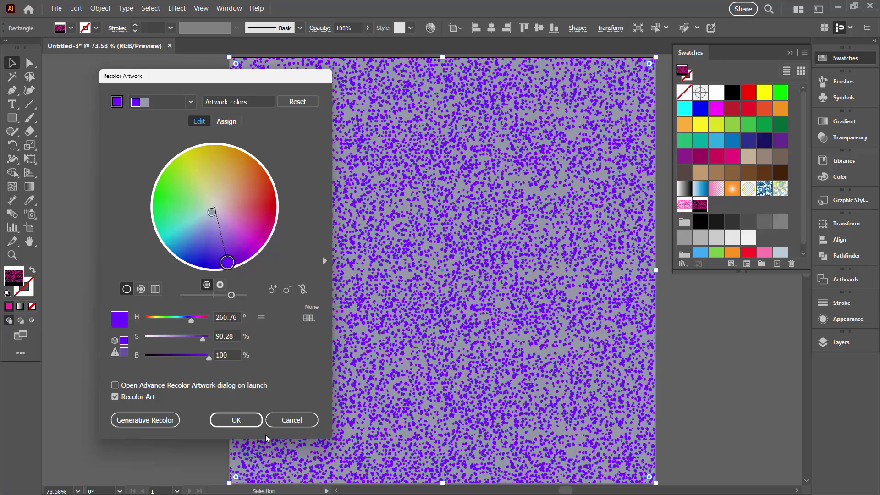
pyautogui.click(233, 421)
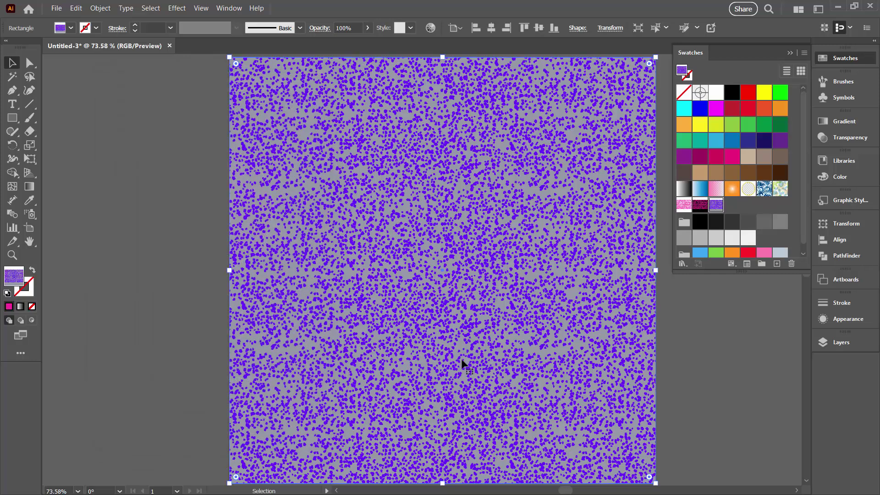
# Reapply the new violet-on-gray pattern swatch to the square at its original scale and deselect the square
pyautogui.click(701, 208)
pyautogui.click(713, 208)
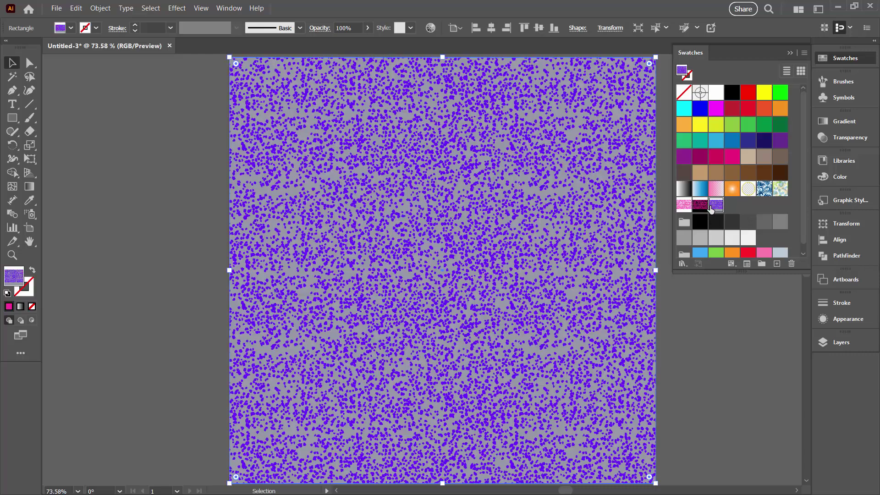
pyautogui.hotkey('ctrl', 'shift', 'a')
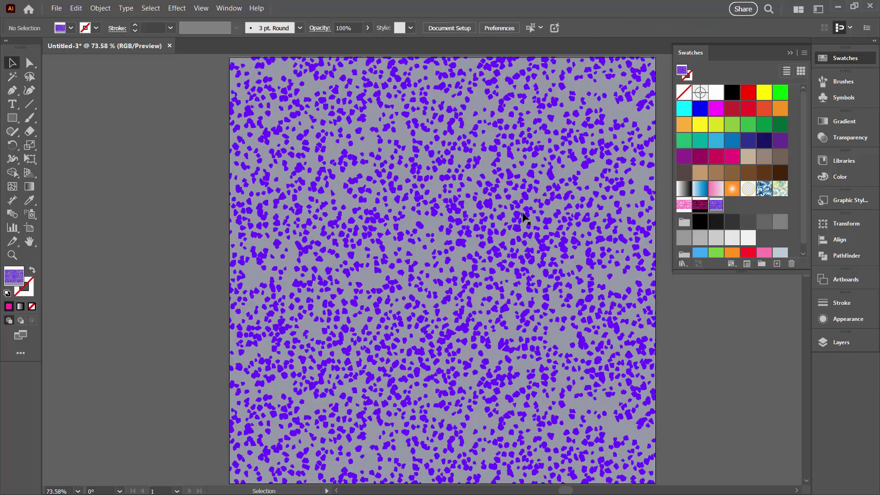
# Open the advanced Recolor Artwork options for the square and switch to editing its colors on the color wheel
pyautogui.click(473, 237)
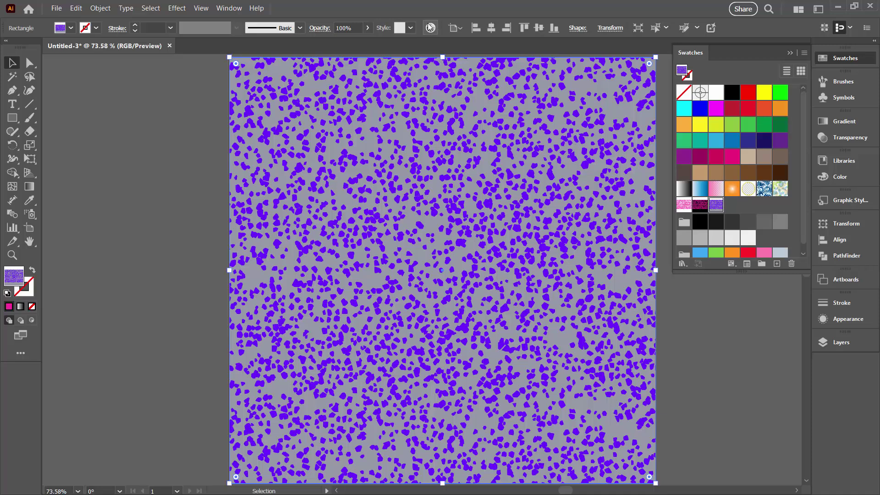
pyautogui.click(430, 27)
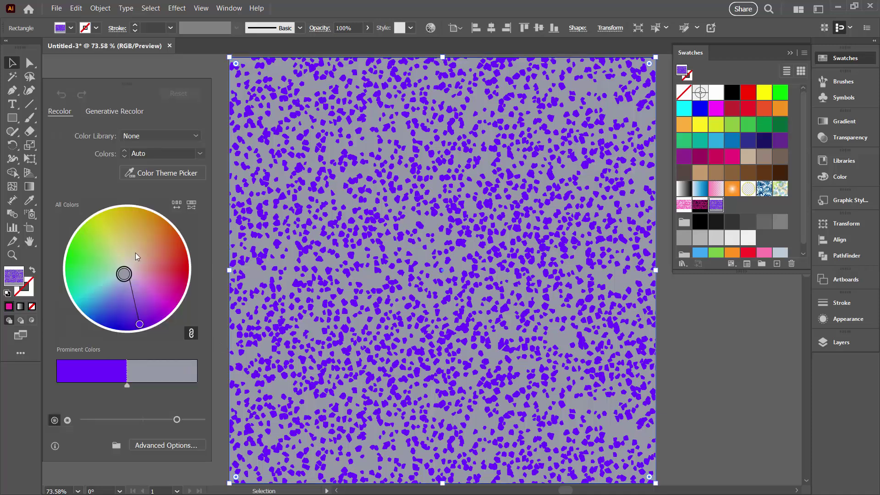
pyautogui.click(147, 446)
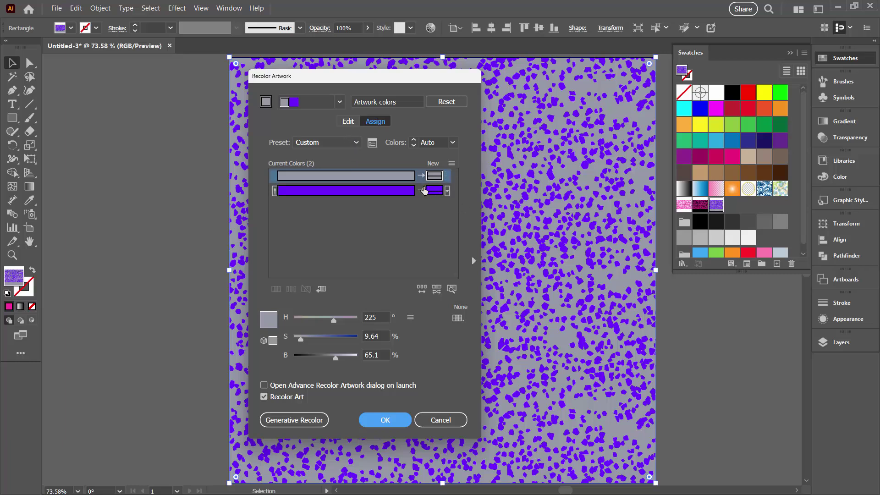
pyautogui.click(341, 123)
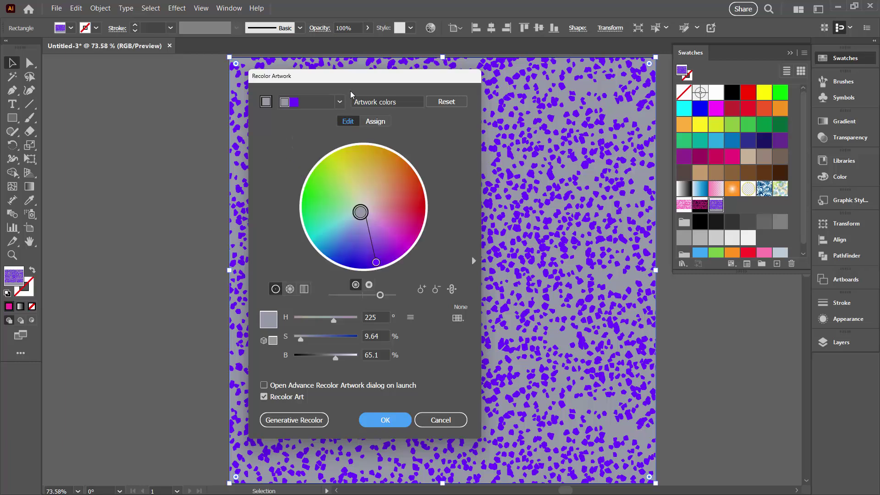
pyautogui.moveTo(347, 78); pyautogui.dragTo(190, 96)
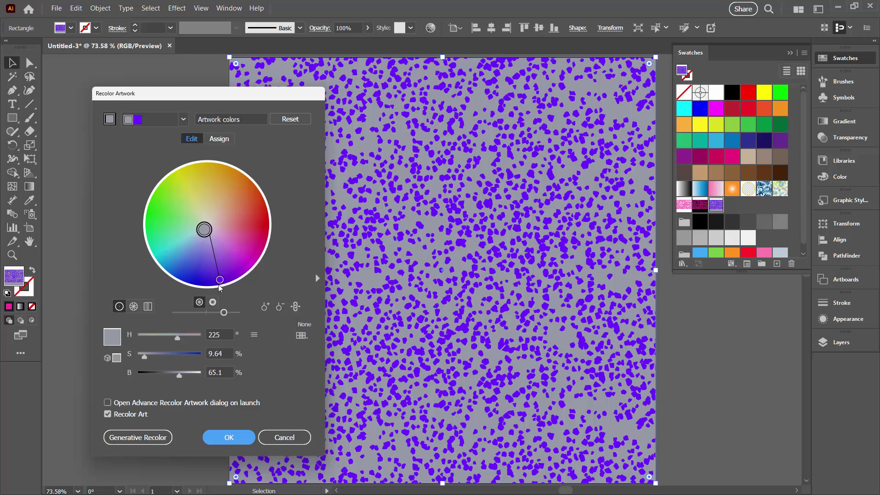
# Unlink the harmony colors, recolor the pieces to light pink (H 299.5°, S 22.52%, B 100%) and the background to slate blue, and apply
pyautogui.click(296, 306)
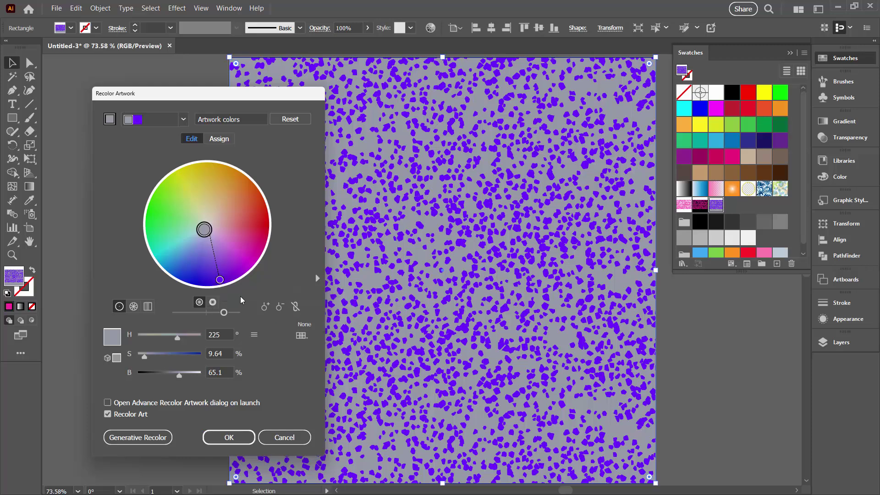
pyautogui.moveTo(220, 280); pyautogui.dragTo(217, 234)
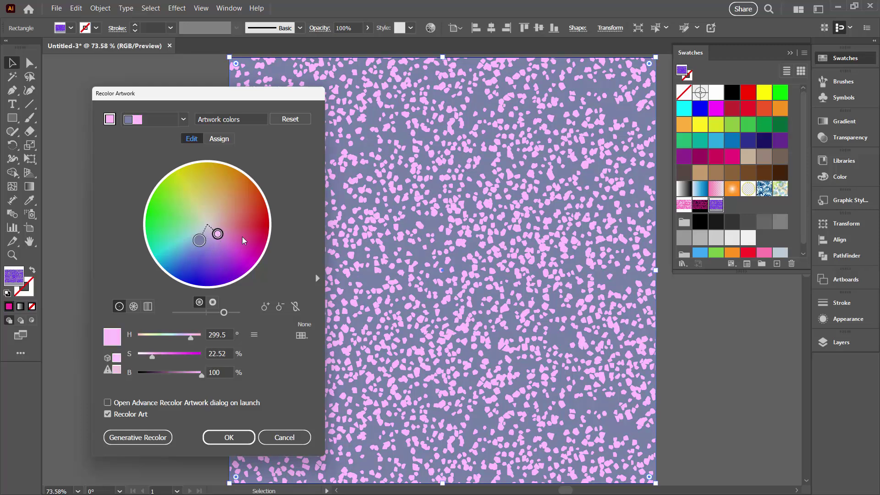
pyautogui.click(242, 439)
# Preview the earlier pattern swatches on the square, apply the new pink-on-slate-blue pattern swatch, and deselect the square
pyautogui.click(716, 205)
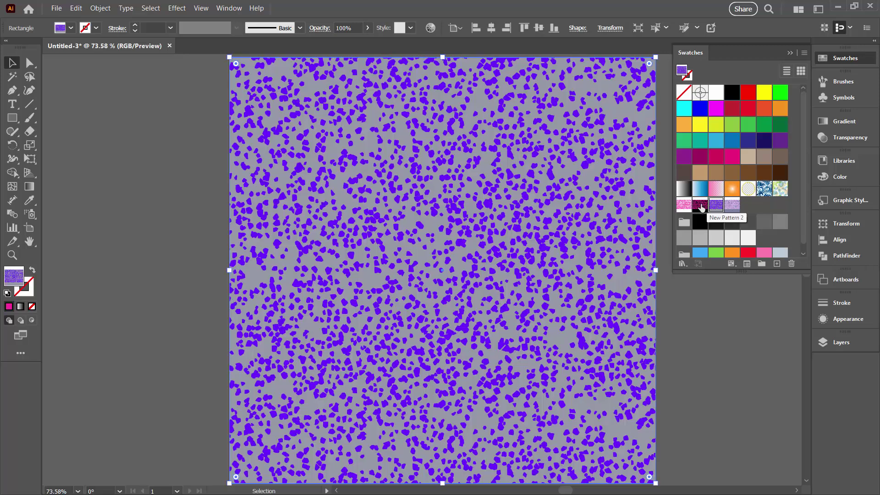
pyautogui.click(700, 205)
pyautogui.click(732, 205)
pyautogui.click(164, 350)
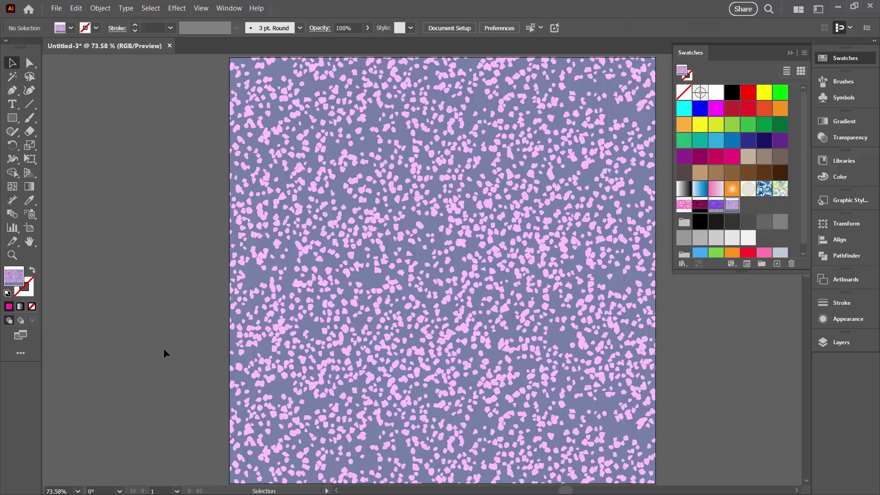